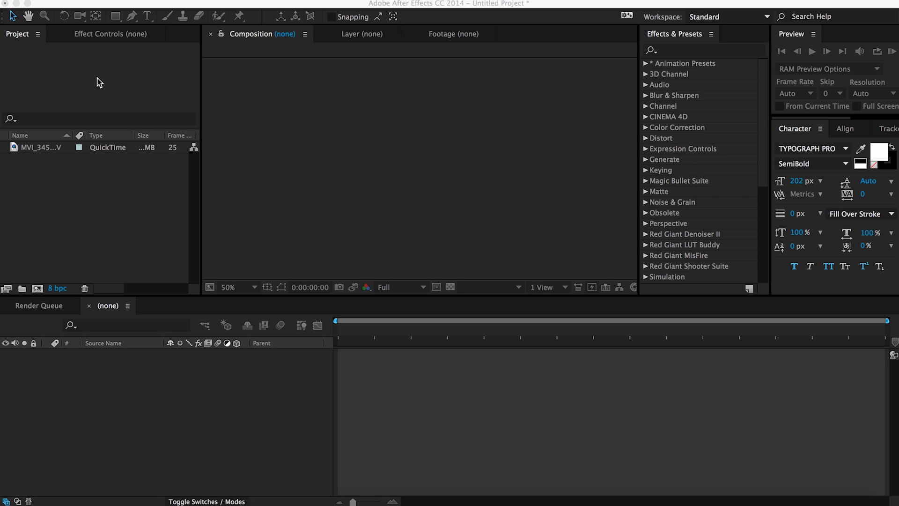
- Create a composition from the imported MVI_3452.MOV footage
left_click(50, 152)
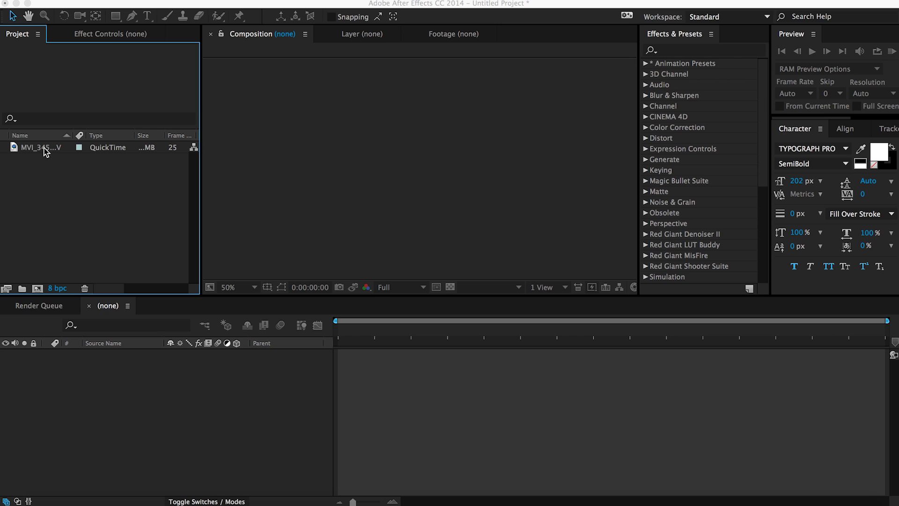
left_click_drag(37, 150, 42, 293)
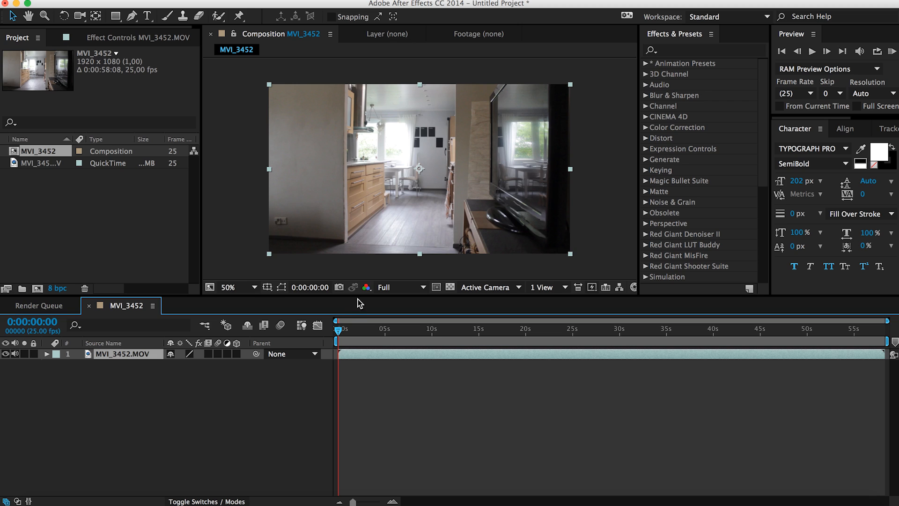
- Split the MVI_3452.MOV layer at 0:00:52:24, where the room is empty
left_click_drag(337, 333, 838, 370)
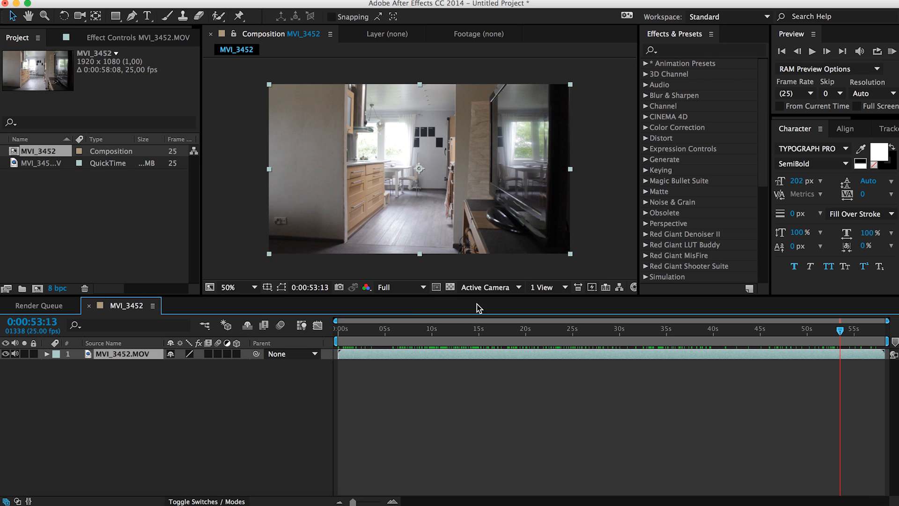
mouse_move(839, 334)
left_mouse_down()
mouse_move(821, 334)
mouse_move(837, 335)
left_mouse_up()
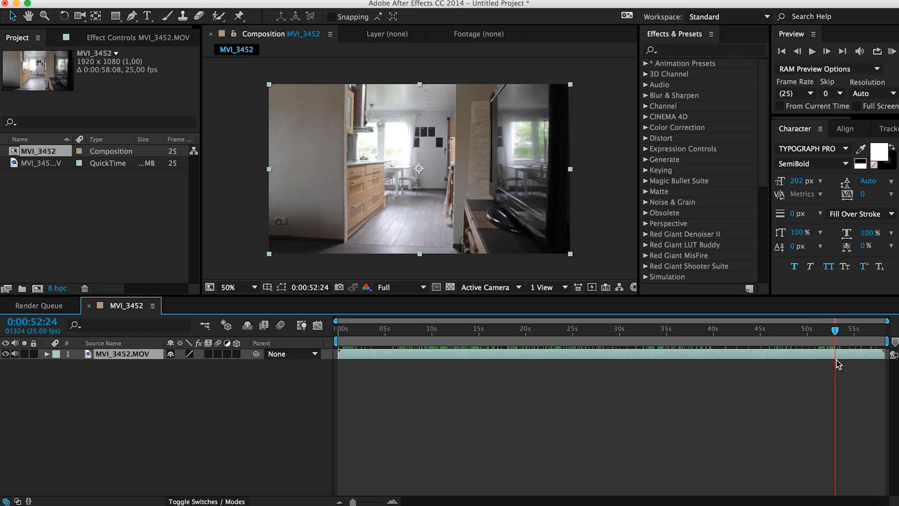
key("super+shift+d")
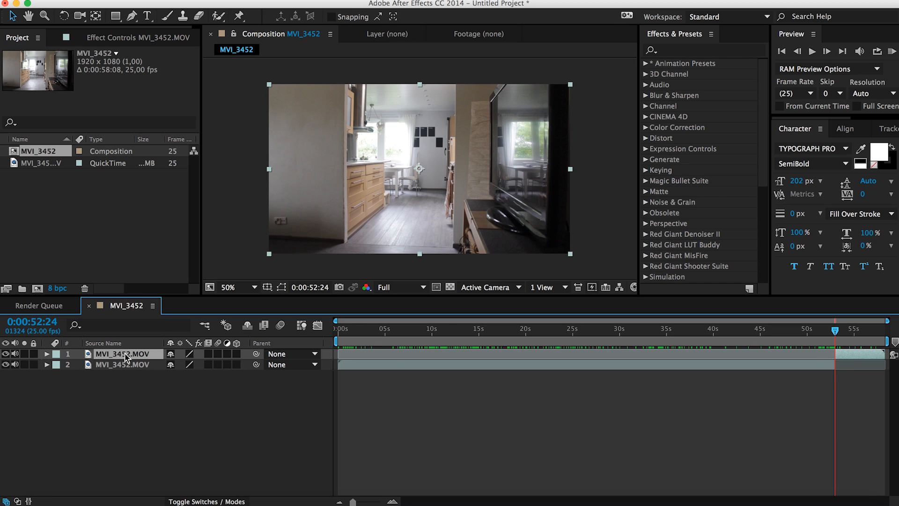
- Rename the split-off end layer Clean plate and the long footage layer Main
key("Return")
type("Clean plate")
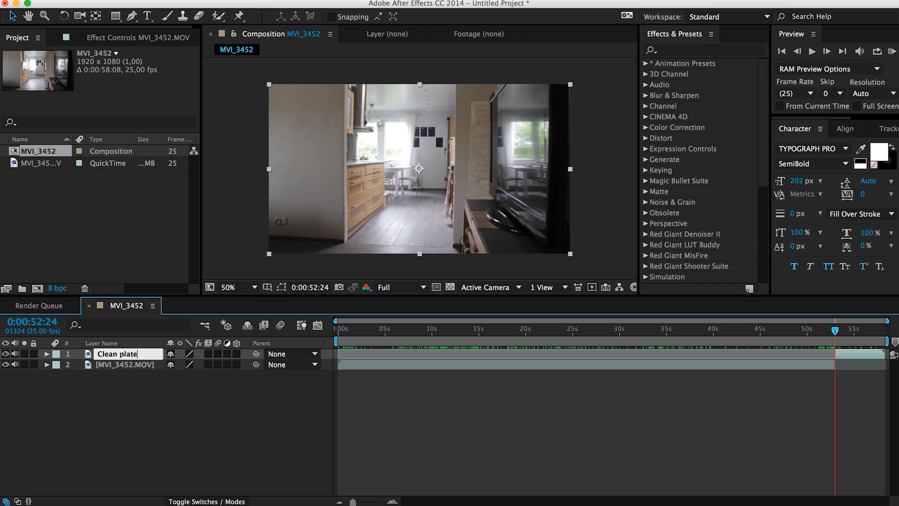
key("Return")
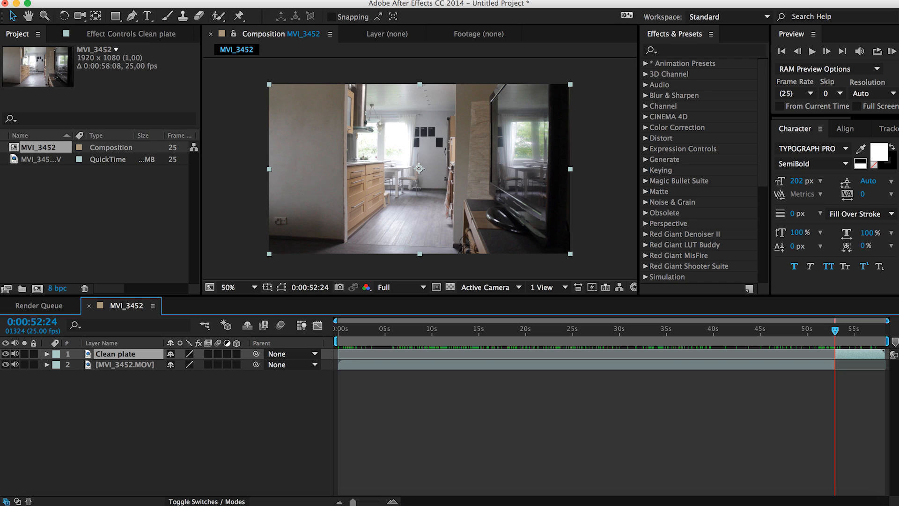
left_click(105, 365)
key("Return")
type("Mai")
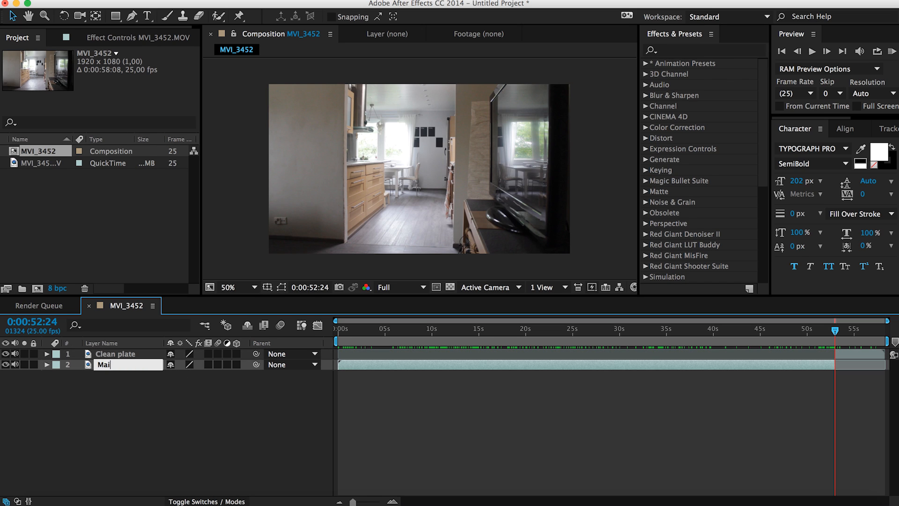
key("Return")
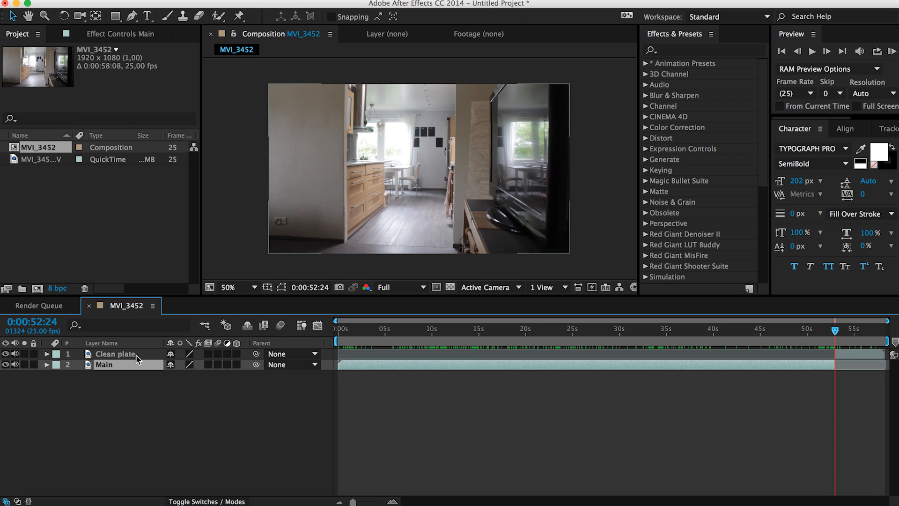
- Place the Clean plate layer beneath Main and shift its clip back in time to start at about 4 s
left_click(137, 355)
left_click_drag(143, 379, 143, 377)
left_click_drag(856, 366, 398, 367)
left_click(336, 376)
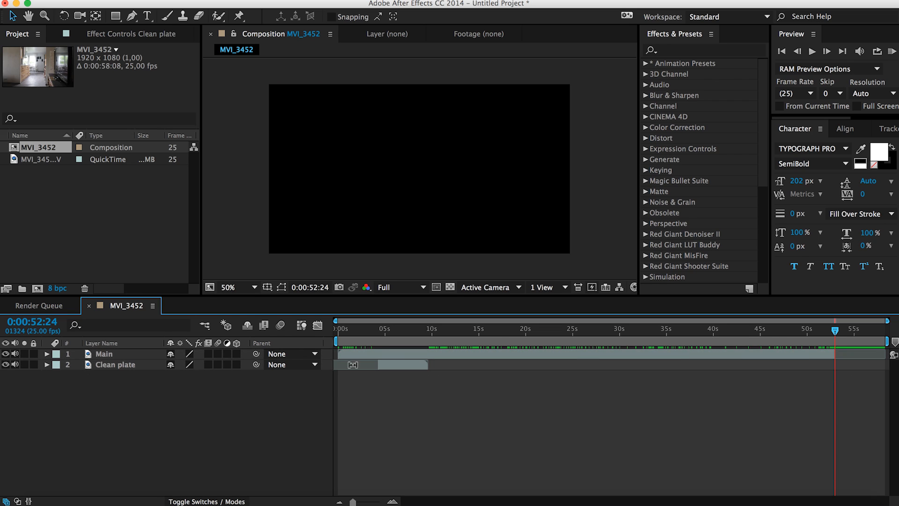
- Set the work area start to 0:00:10:04 and move the Clean plate clip to start at about 11 s
left_click_drag(345, 332, 433, 339)
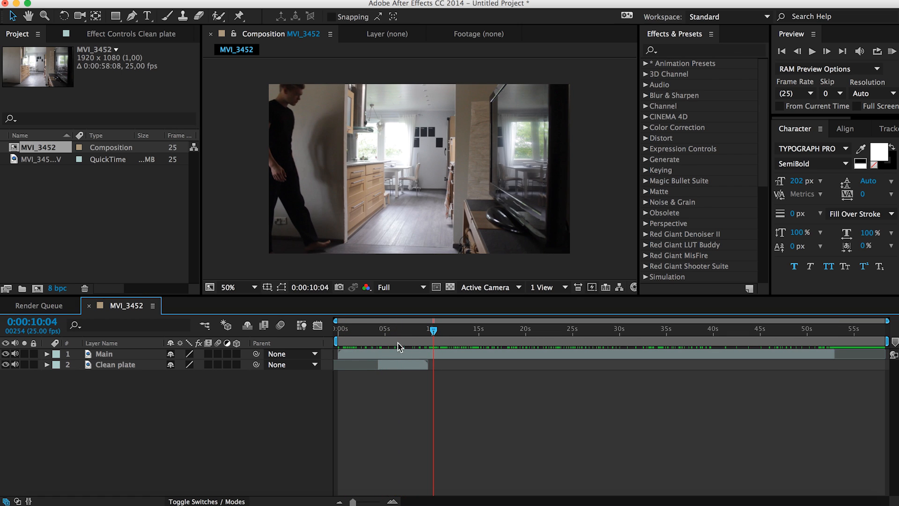
key("b")
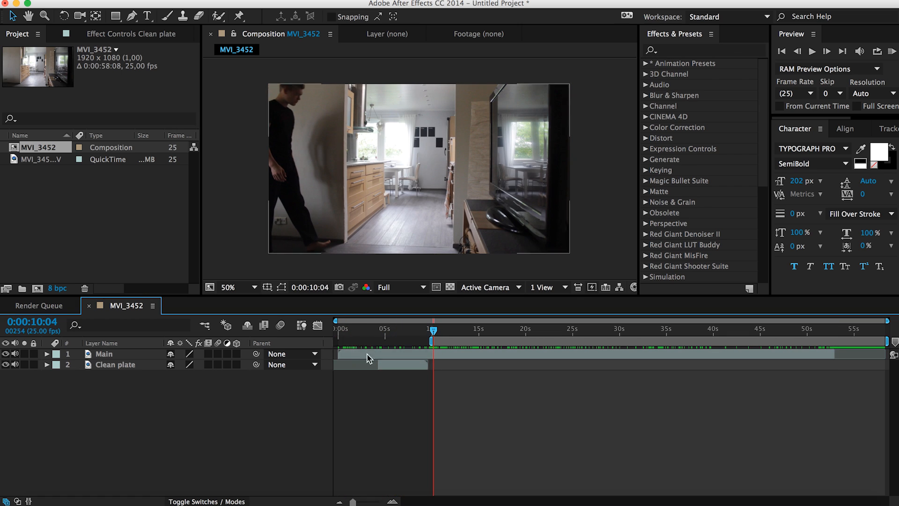
left_click_drag(406, 364, 469, 365)
- Split the Main layer at 0:00:14:21, as the man leans forward in the foreground
left_click(436, 333)
left_click_drag(436, 334, 480, 335)
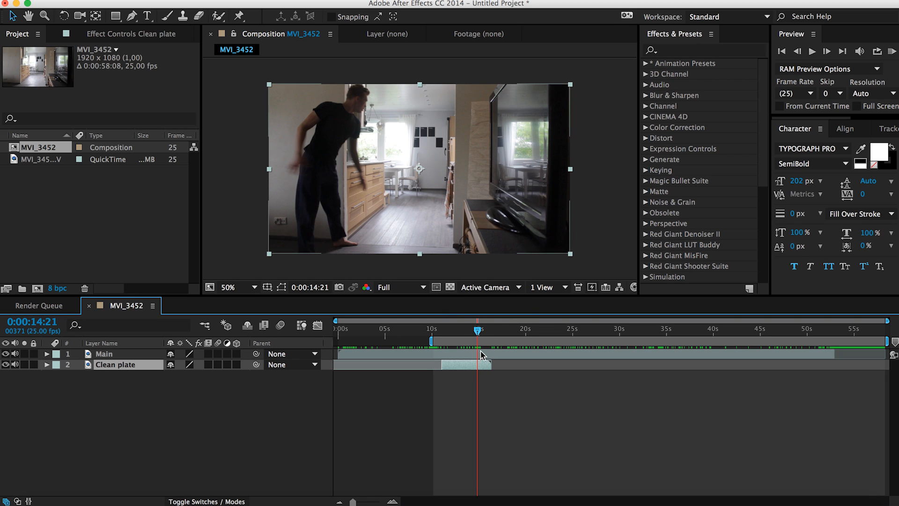
left_click(482, 354)
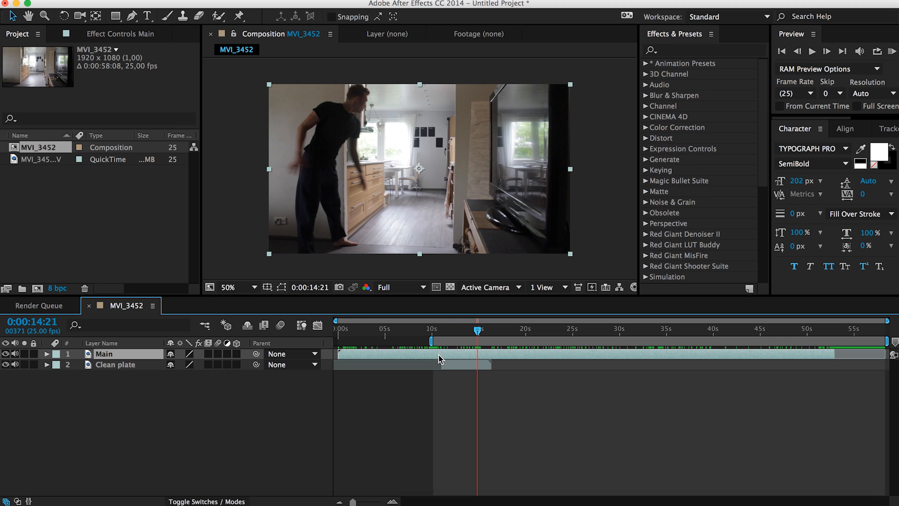
key("super+shift+d")
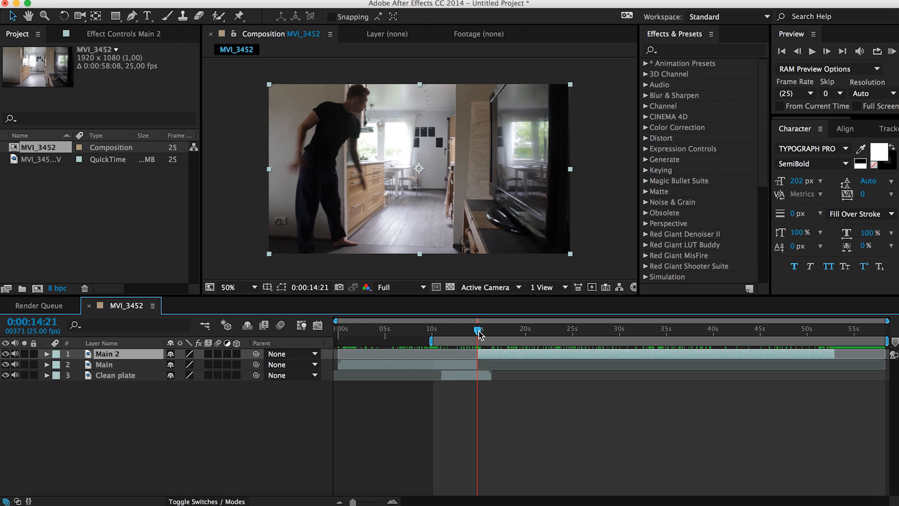
- Split Main 2 at 0:00:25:17, where the man stands by the back door, and delete its earlier segment
left_click_drag(478, 333, 581, 323)
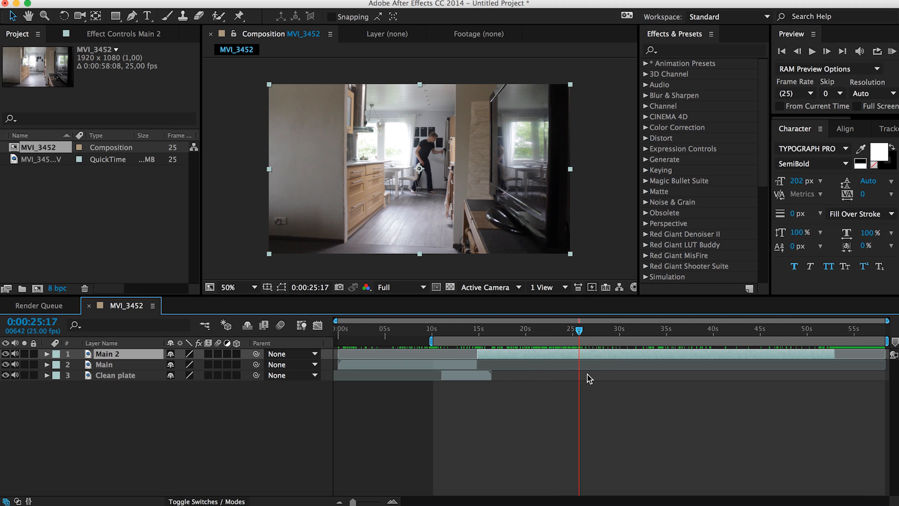
key("super+shift+d")
left_click(525, 364)
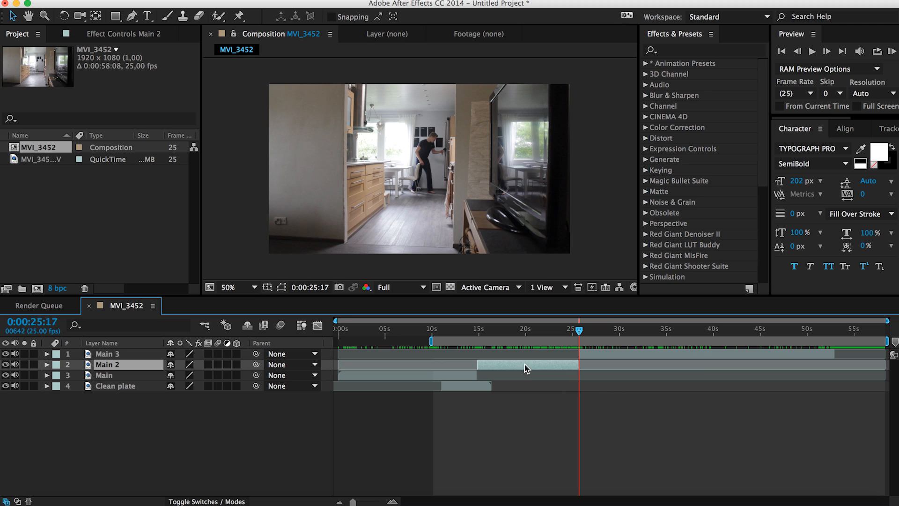
key("Delete")
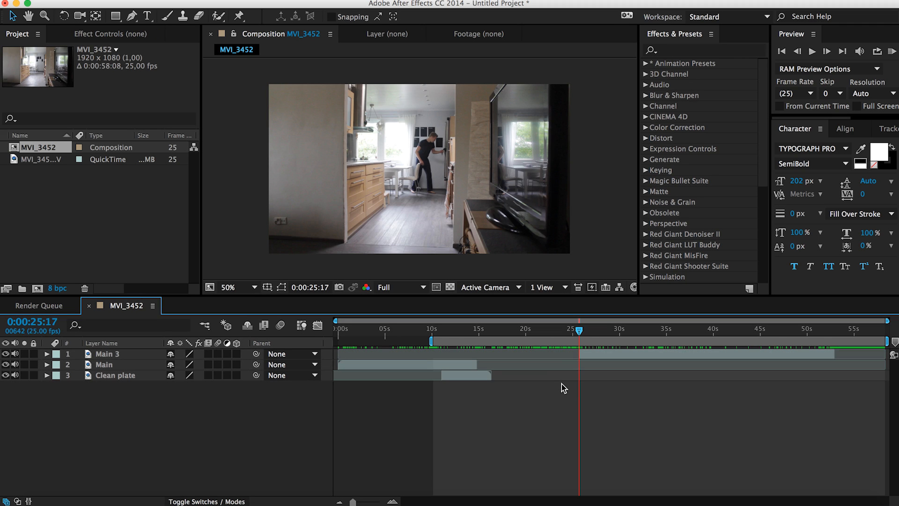
- Find the last frame showing the man before the gap and move the Clean plate clip to start there, at 0:00:14:20
left_click(476, 329)
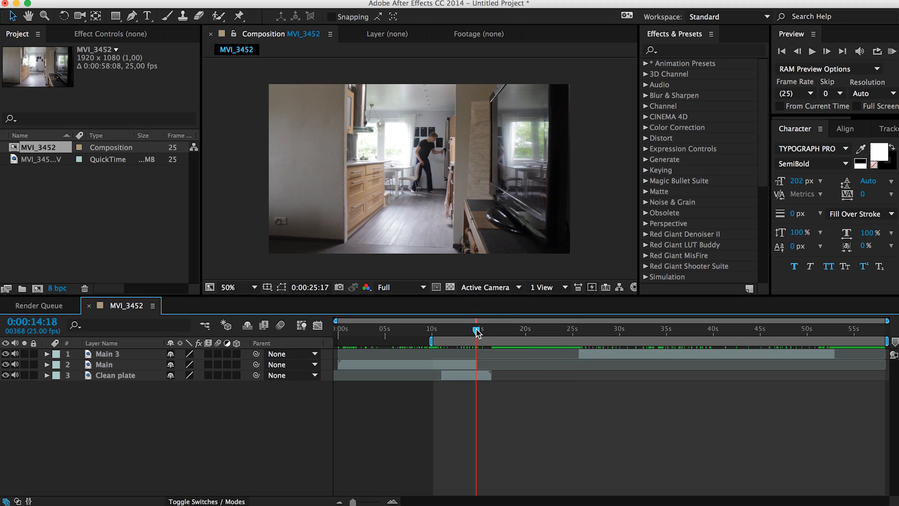
left_click(827, 52)
left_click(827, 52)
left_click(827, 51)
left_click(827, 51)
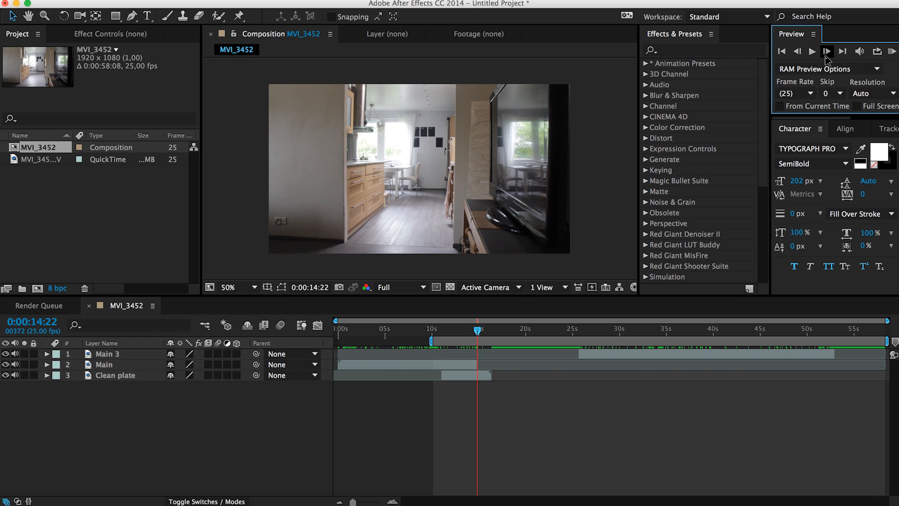
left_click(801, 55)
left_click(801, 56)
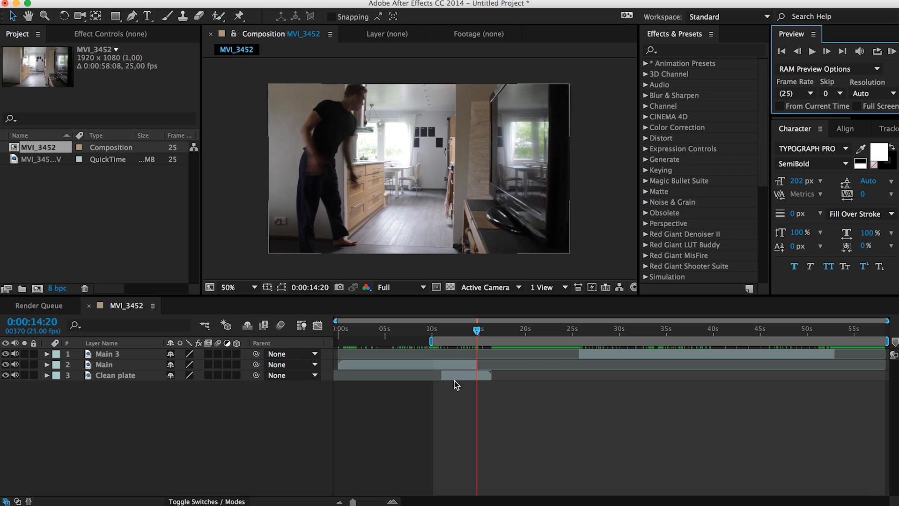
left_click_drag(463, 378, 498, 377)
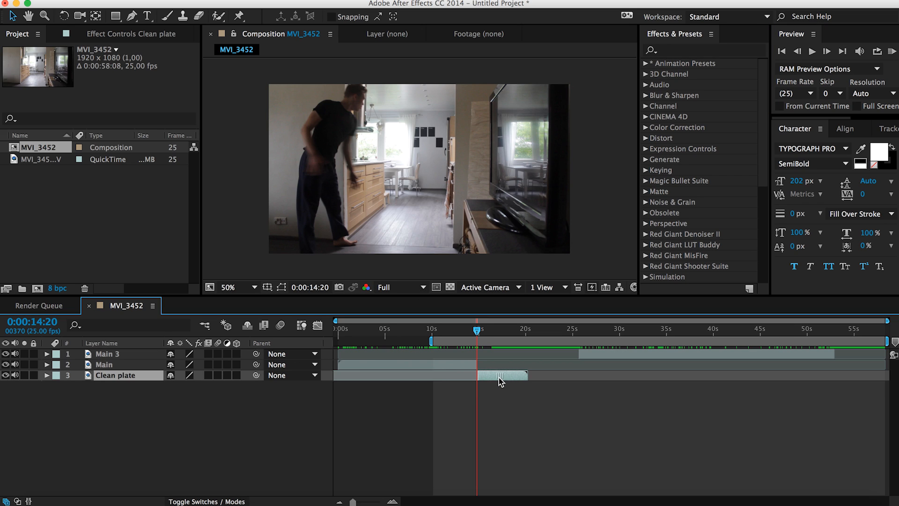
- Nudge the Clean plate clip one frame later so it starts at 0:00:14:21, directly after Main
left_click_drag(354, 501, 380, 502)
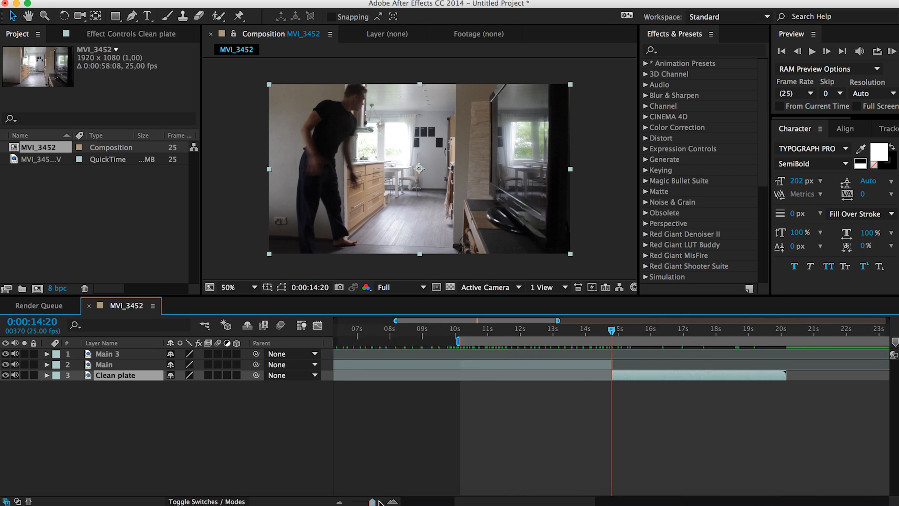
left_click_drag(631, 381, 678, 379)
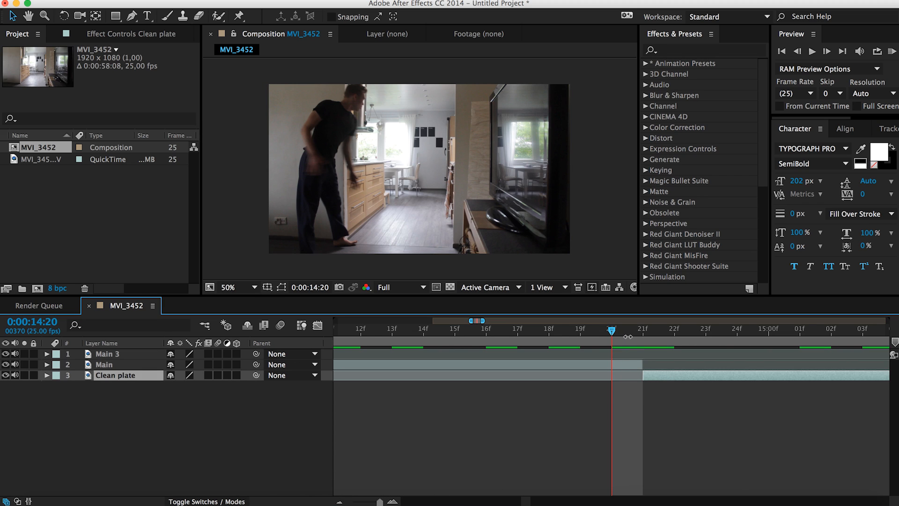
left_click_drag(614, 333, 644, 330)
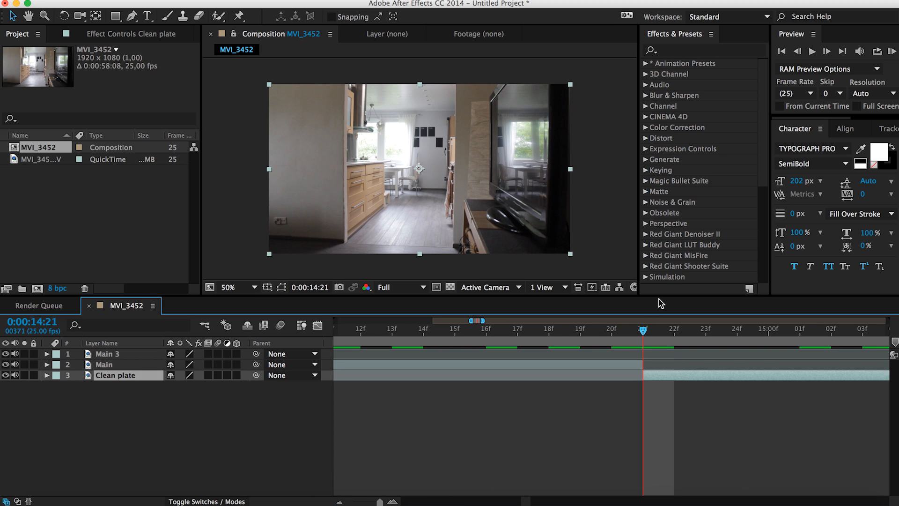
- Split the Clean plate layer three frames after its start, at 0:00:14:24
left_click(828, 51)
left_click(828, 51)
left_click(828, 52)
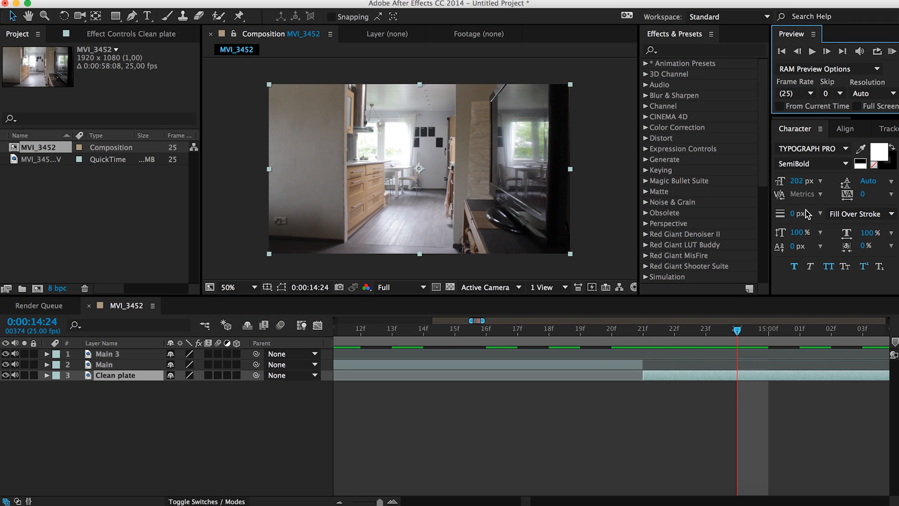
left_click(746, 376)
key("ctrl+shift+d")
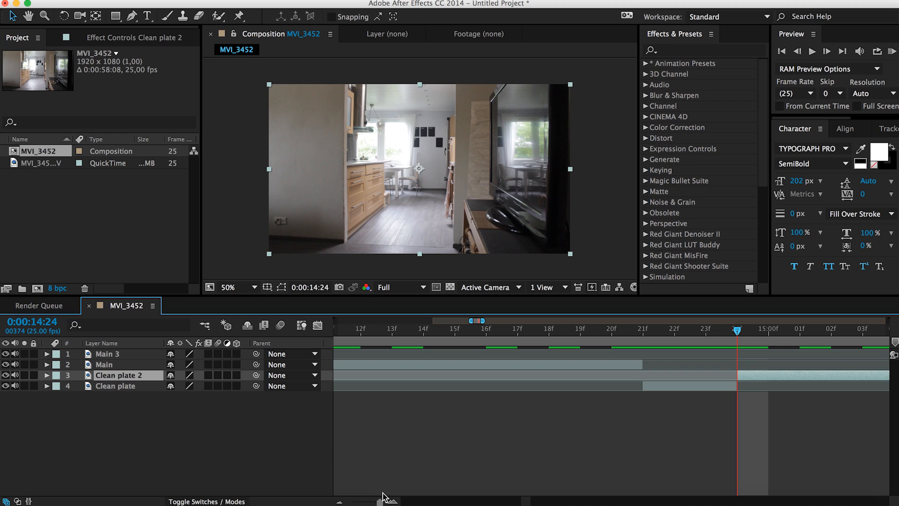
- Move the Clean plate 2 clip to about 34 s and shift Main 3 to start at 0:00:14:24, directly after the short Clean plate
left_click_drag(380, 501, 357, 502)
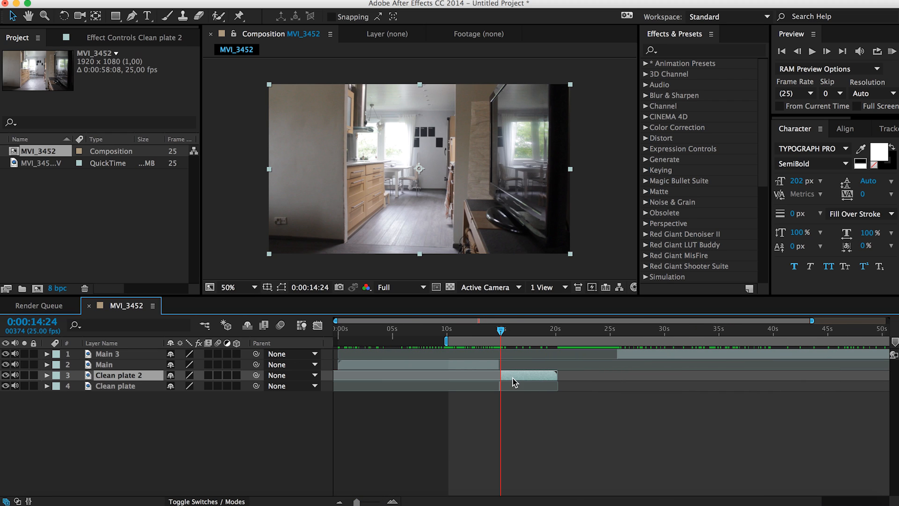
left_click_drag(515, 383, 728, 382)
left_click_drag(637, 357, 525, 360)
left_click(522, 425)
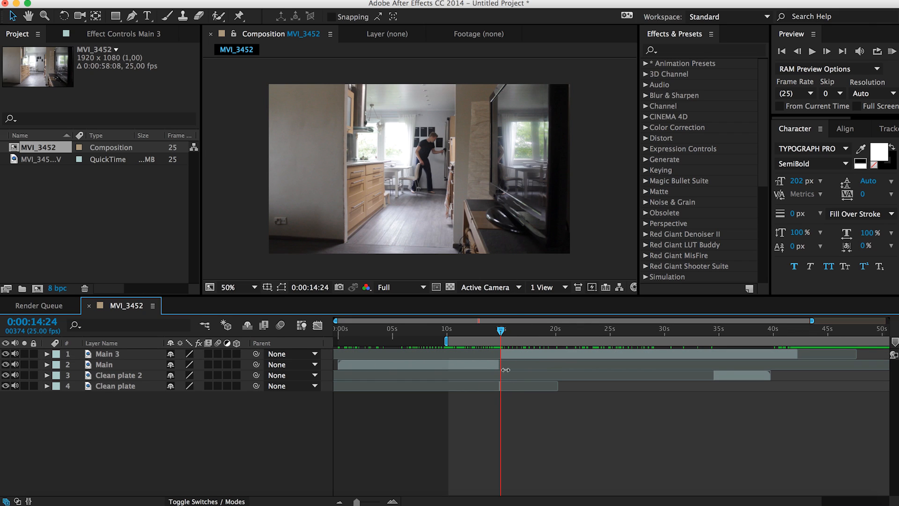
left_click_drag(525, 356, 497, 363)
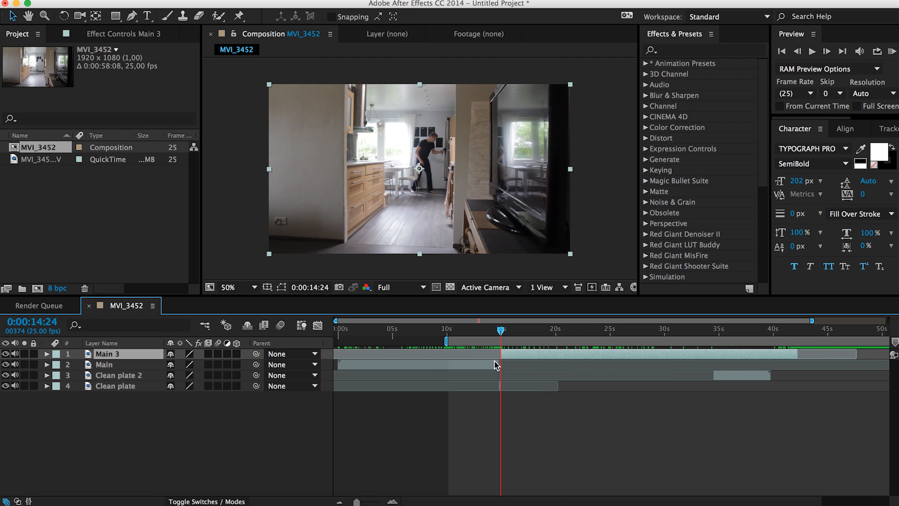
- Play back the composition around 14 s to check the jump from Main through the clean plate to Main 3
left_click(518, 337)
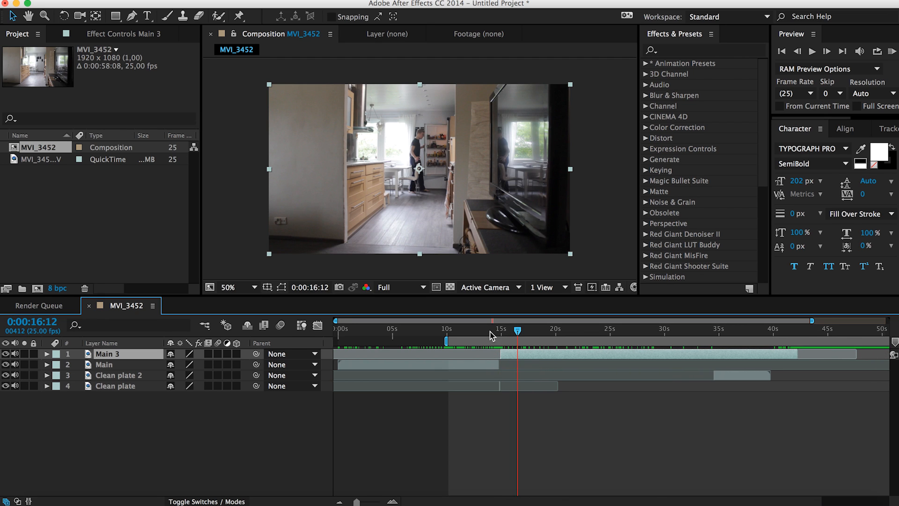
key("space")
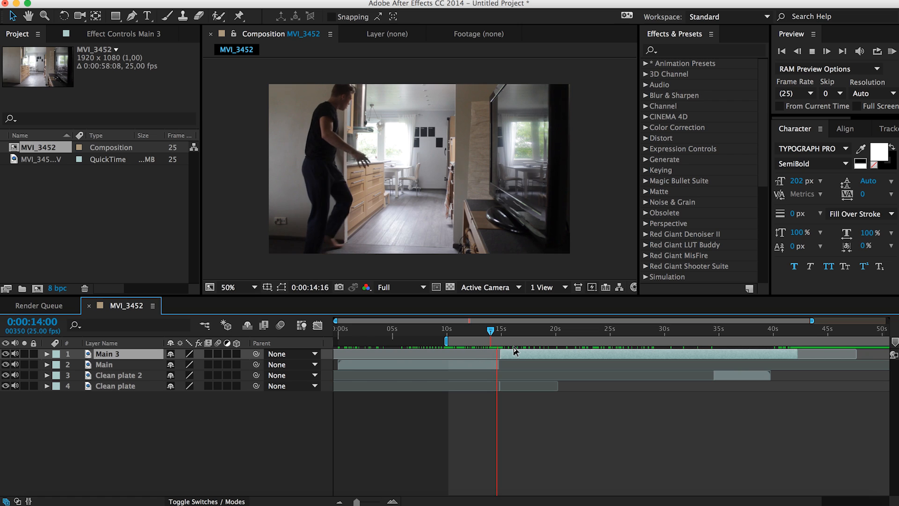
left_click_drag(491, 330, 497, 338)
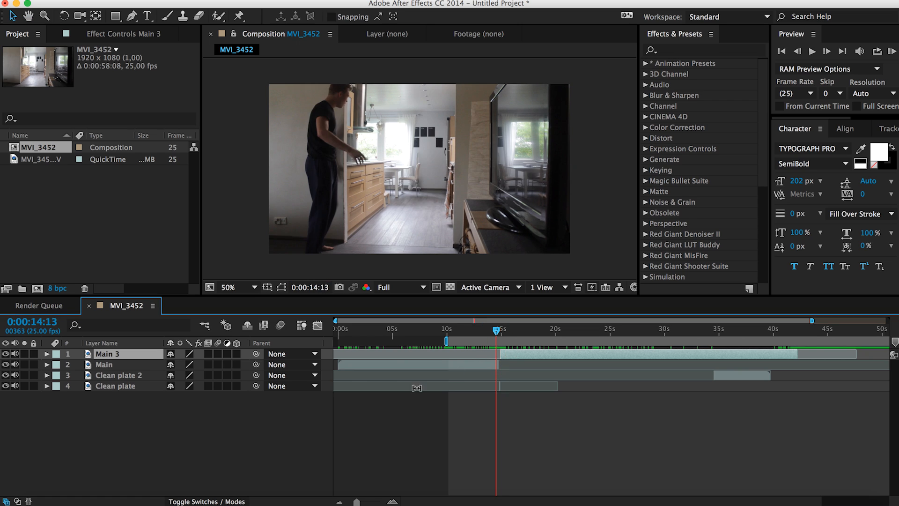
left_click(338, 431)
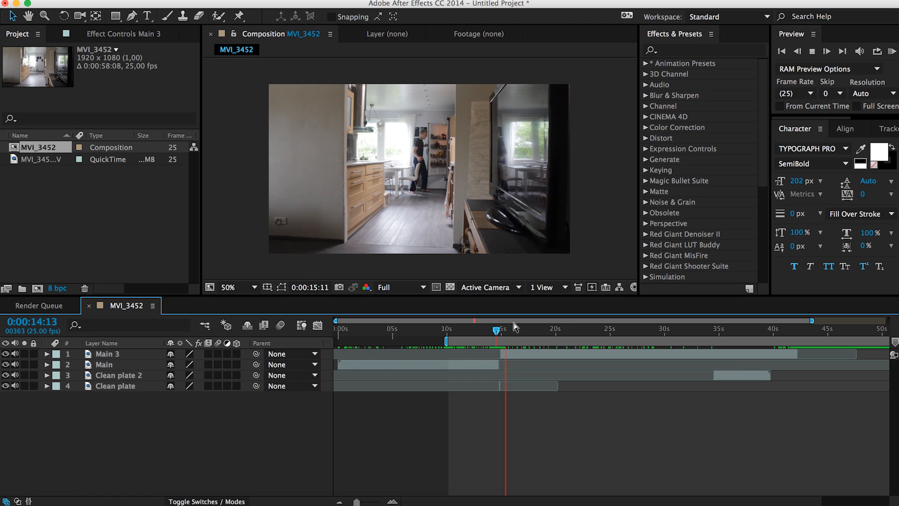
left_click_drag(497, 331, 496, 333)
key("space")
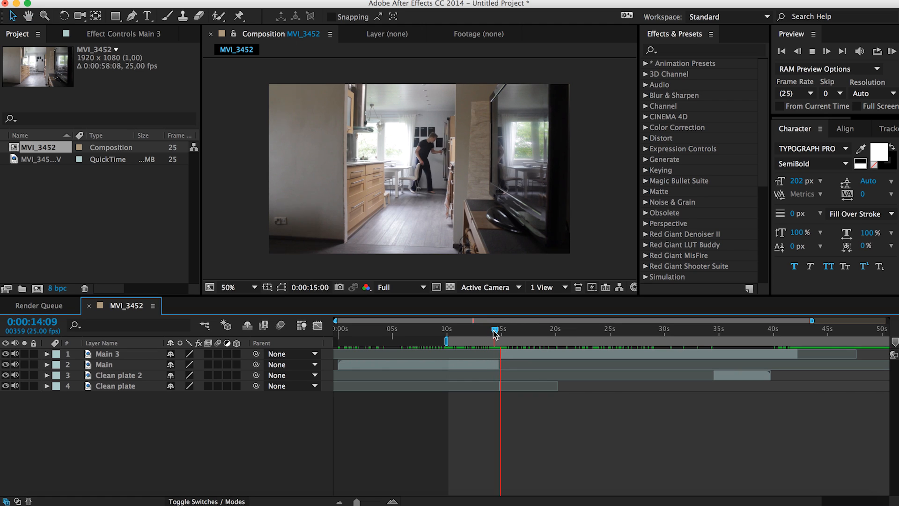
- Replay the cut from Main to Main 3 between about 14 s and 15.5 s to review the teleport
key("space")
mouse_move(495, 335)
left_mouse_down()
mouse_move(505, 332)
mouse_move(498, 333)
left_mouse_up()
key("space")
key("space")
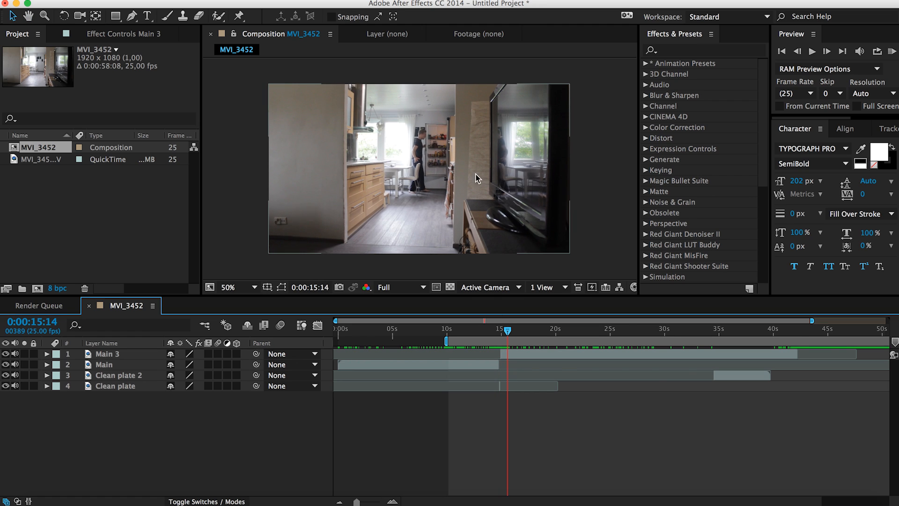
- Duplicate Main, split the copy at 0:00:14:20, and delete its earlier part so only the final frame remains
left_click(497, 334)
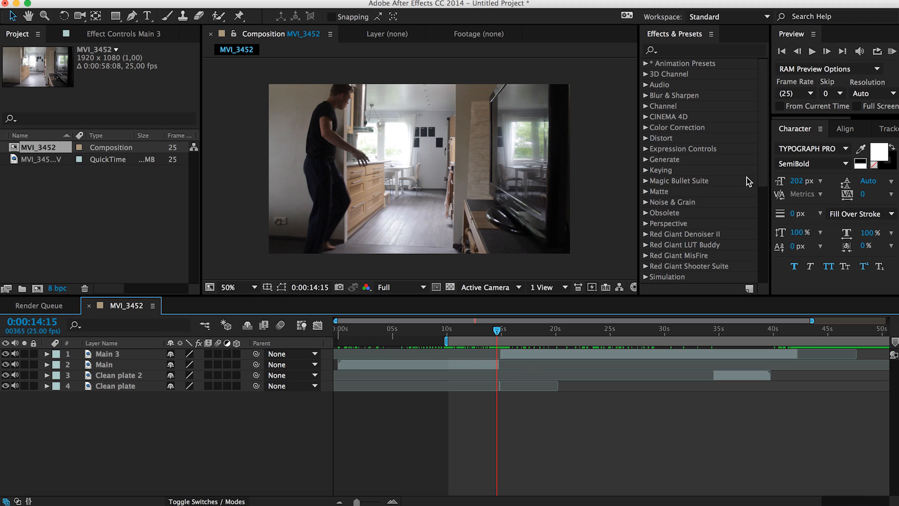
left_click(826, 51)
left_click(826, 51)
left_click(826, 51)
left_click(826, 51)
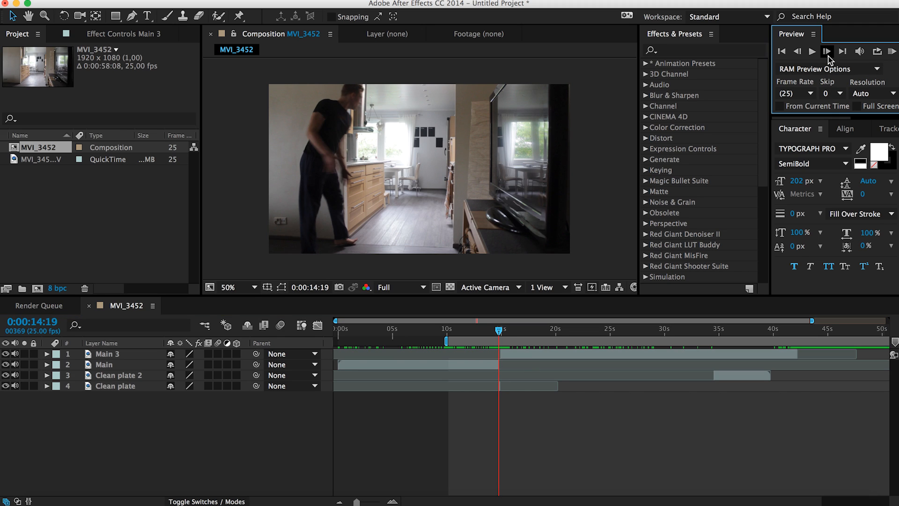
left_click(827, 52)
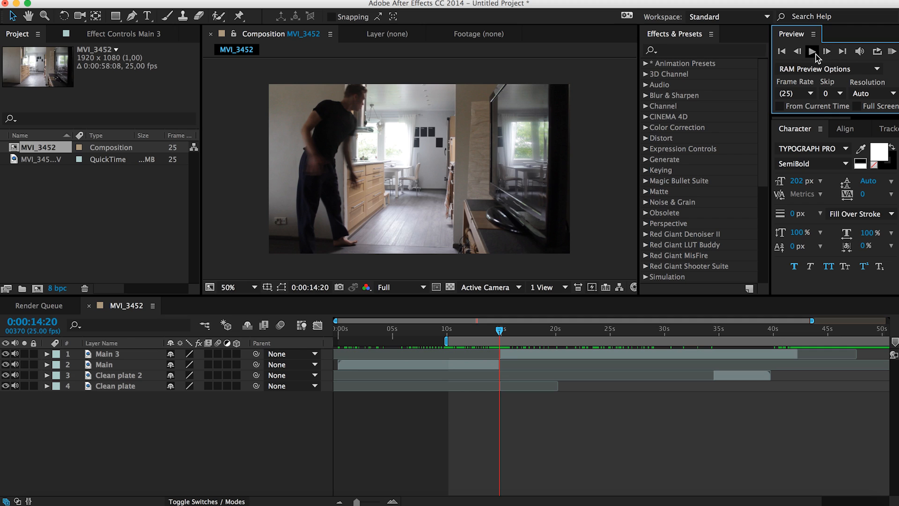
left_click(481, 363)
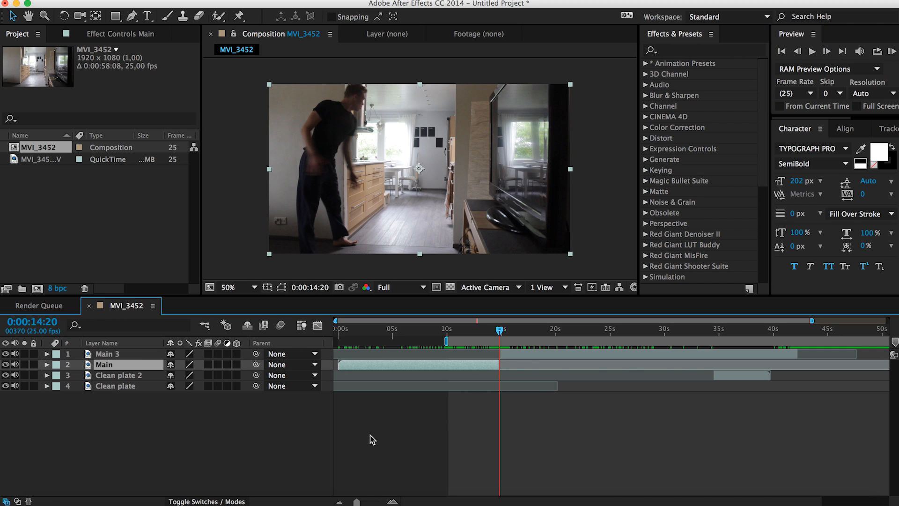
left_click_drag(356, 502, 383, 502)
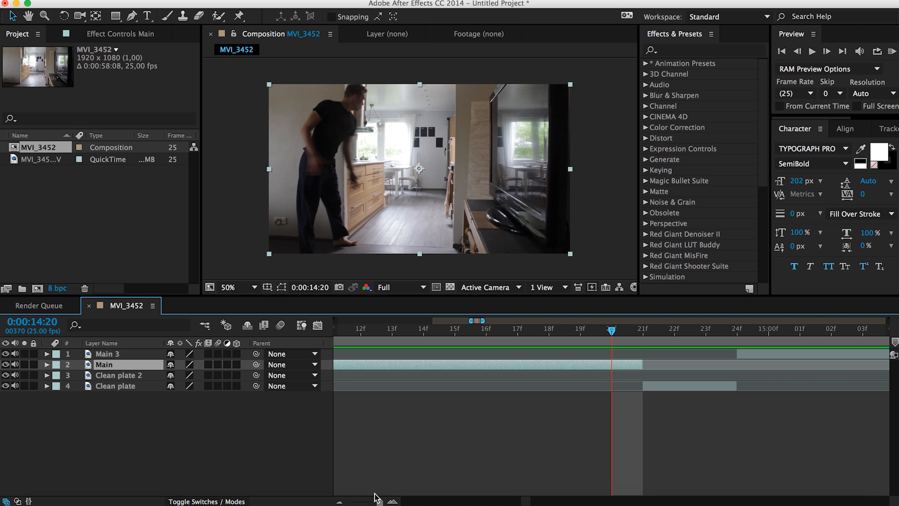
key("super+d")
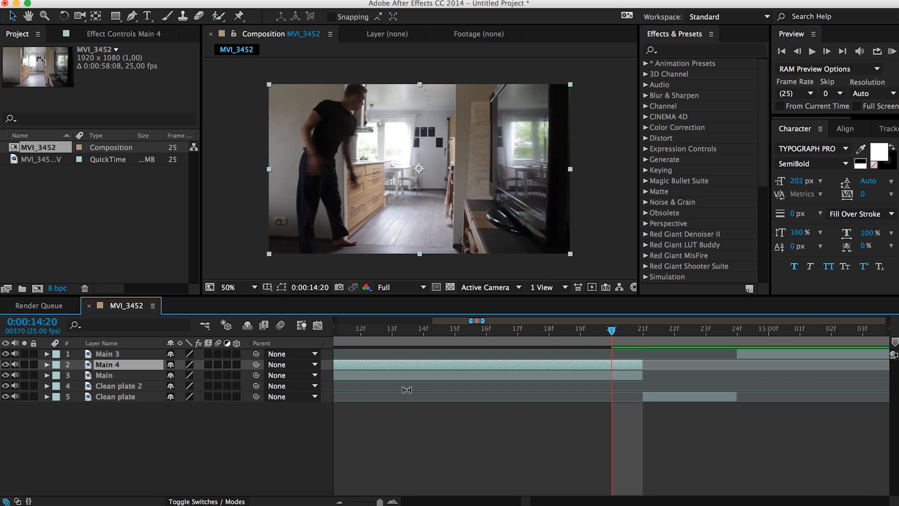
key("super+shift+d")
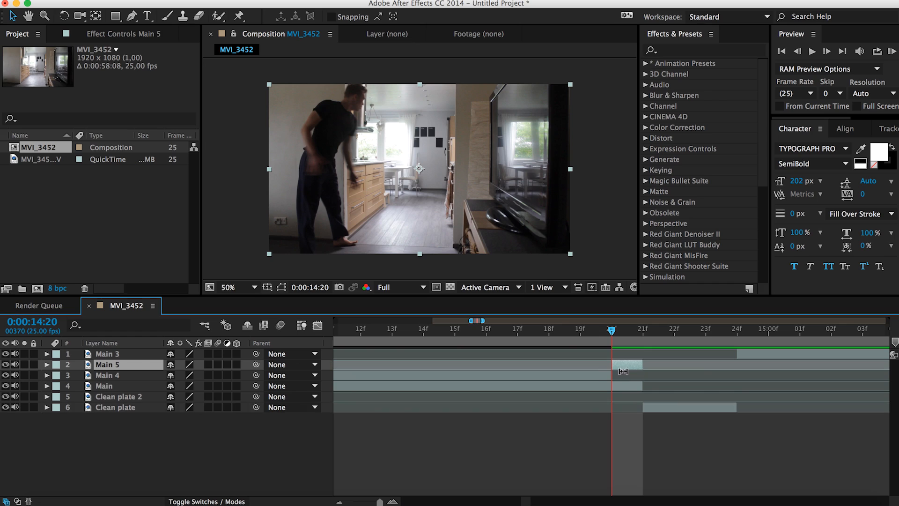
left_click(591, 377)
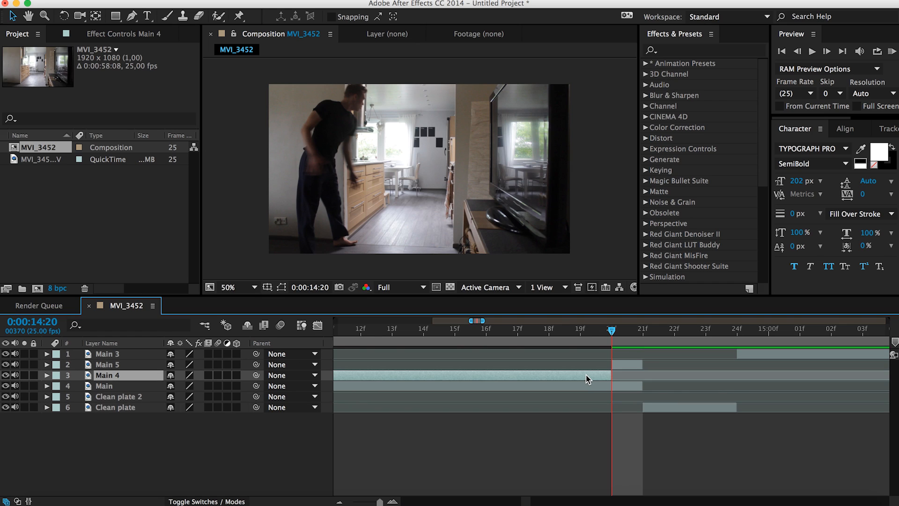
key("Delete")
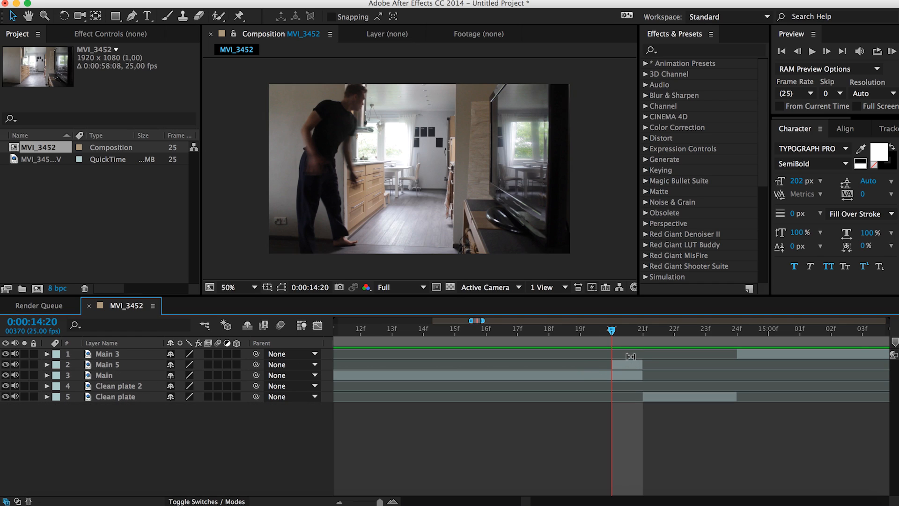
- Draw a closed Pen tool mask around the man's head, arms, body and legs on the one-frame Main 5 layer
left_click(632, 366)
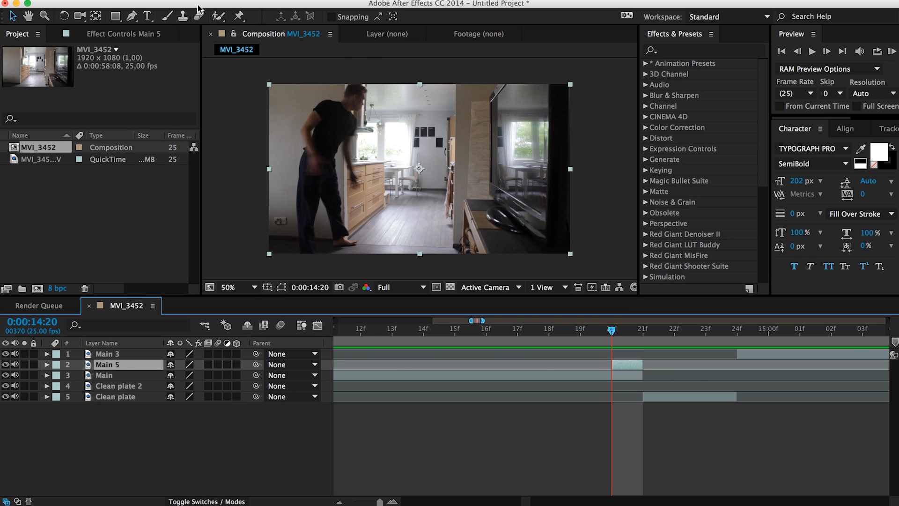
left_click(132, 16)
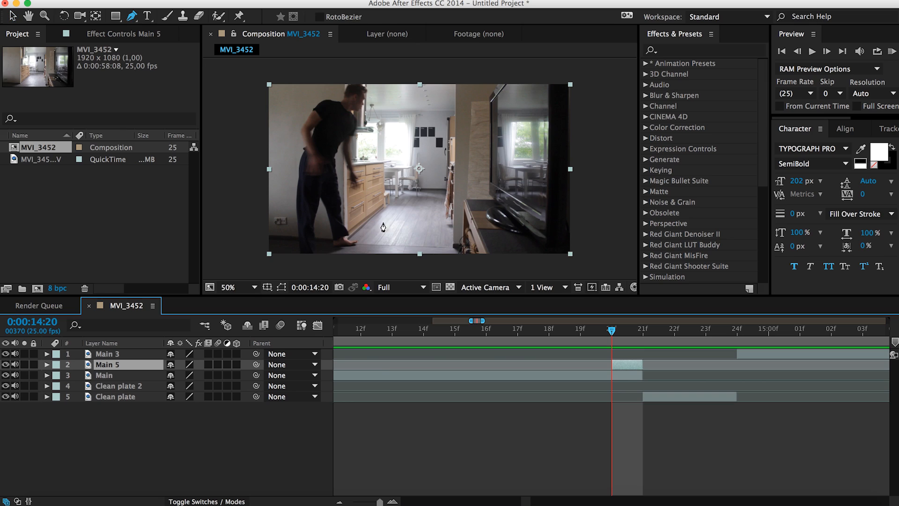
left_click(329, 100)
left_click(314, 110)
left_click(303, 124)
left_click(303, 146)
left_click(299, 162)
left_click(297, 231)
left_click(312, 236)
left_click(322, 200)
left_click(334, 242)
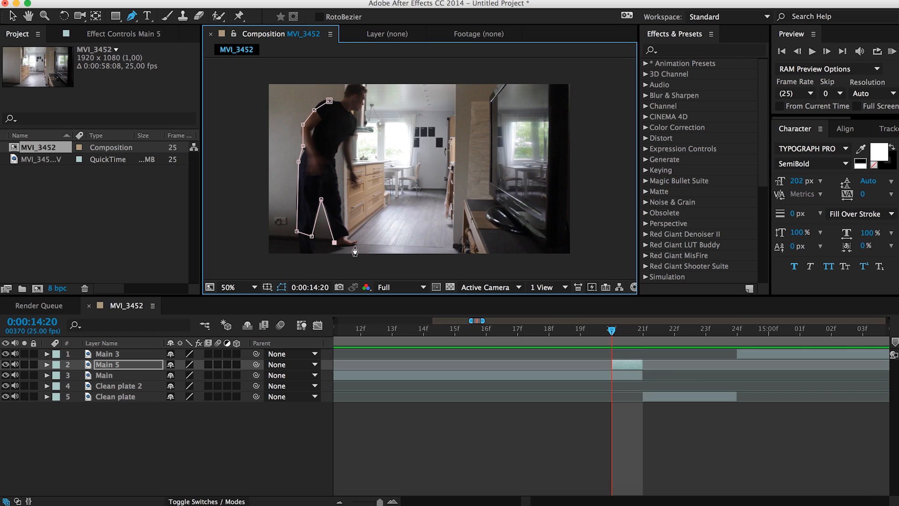
left_click(355, 243)
left_click(333, 159)
left_click(342, 138)
left_click(355, 172)
left_click(349, 139)
left_click(358, 121)
left_click(351, 113)
left_click(367, 92)
left_click(353, 85)
left_click(341, 100)
left_click(330, 101)
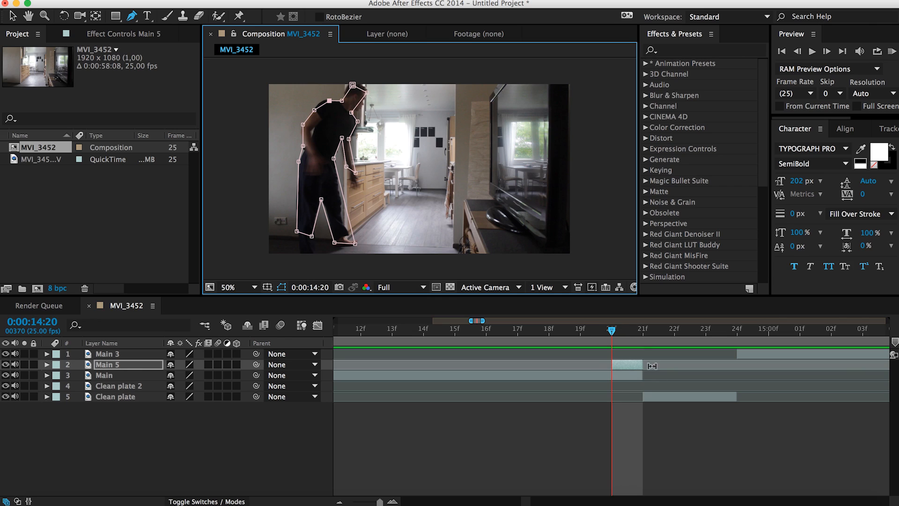
key("v")
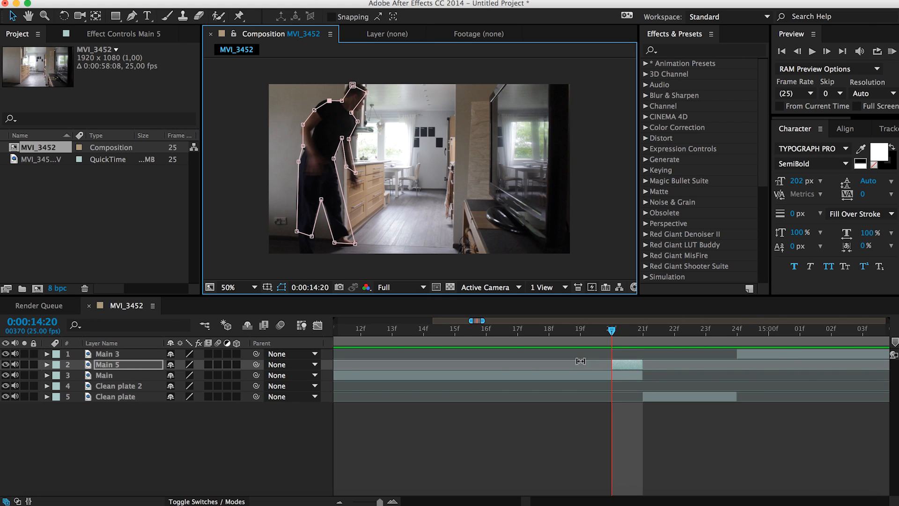
left_click(136, 439)
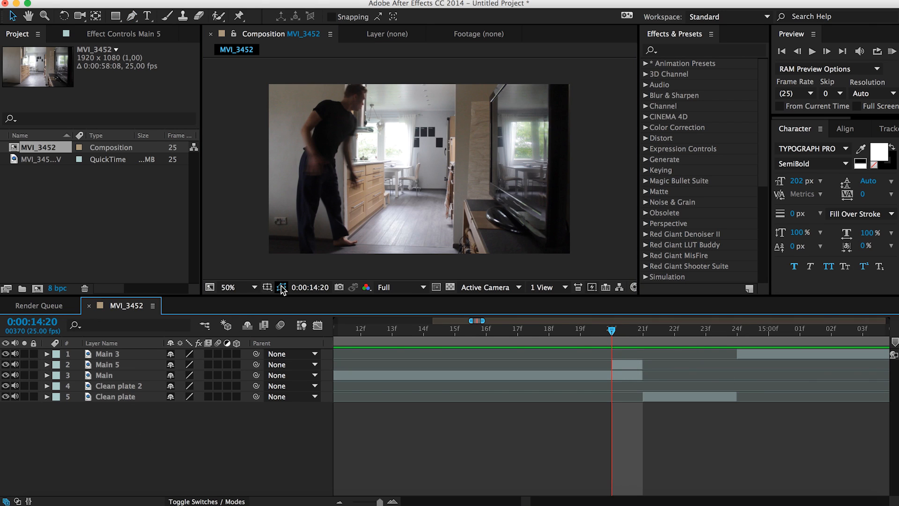
- Move the masked Main 5 clip one frame later to 0:00:14:21, over the first clean plate frame, and check that frame
left_click_drag(626, 363, 648, 364)
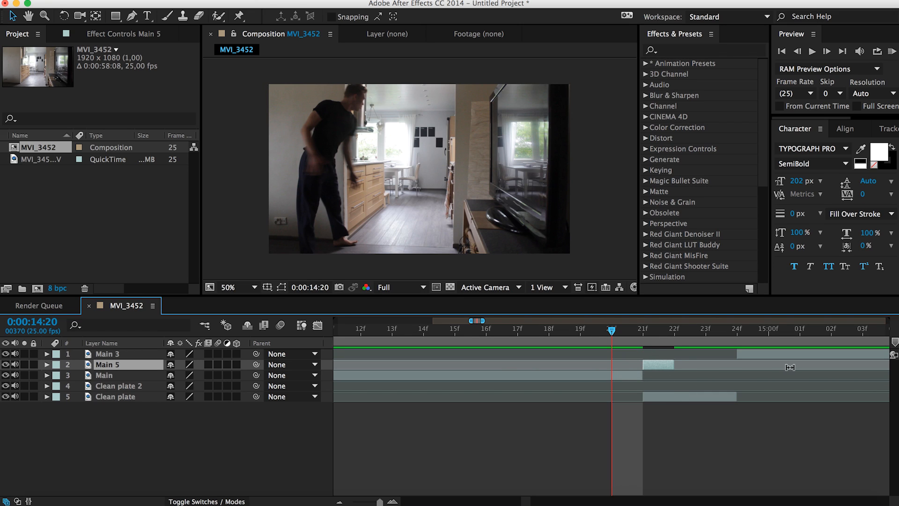
left_click(640, 334)
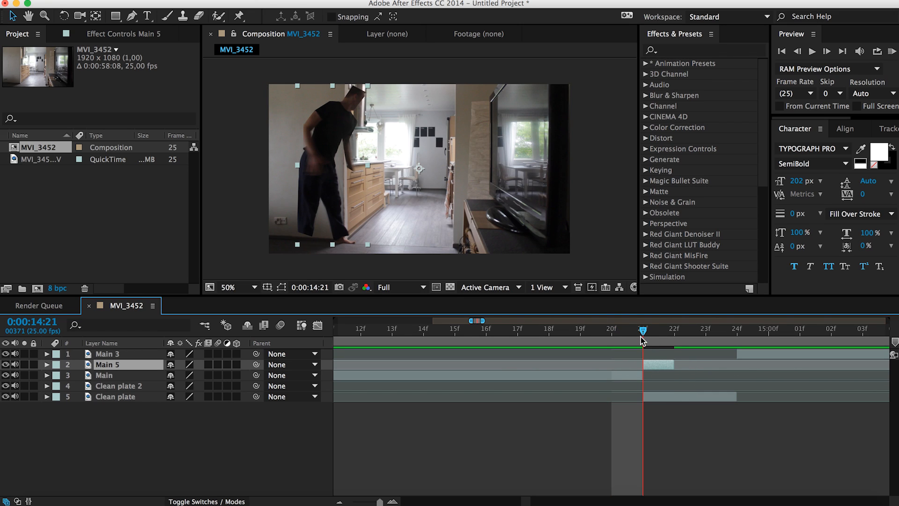
left_click(290, 457)
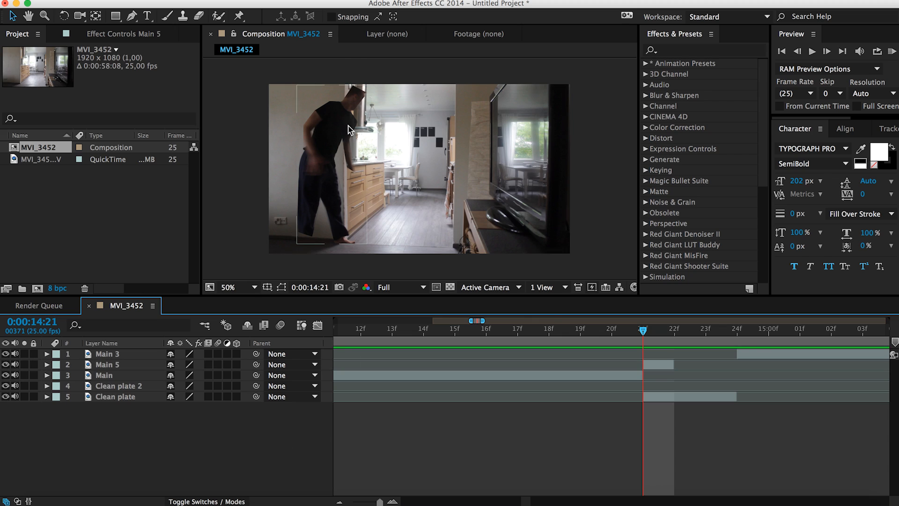
left_click(630, 378)
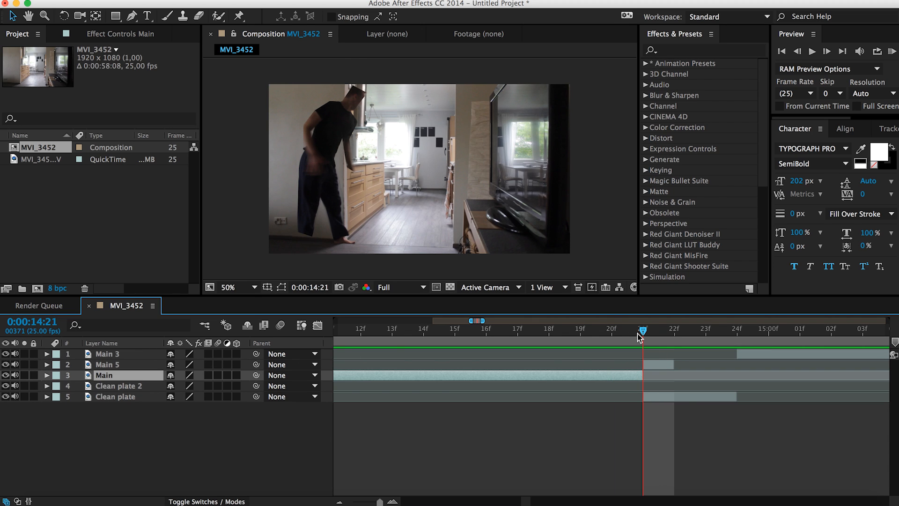
- Apply the Directional Blur effect to Main 5 and set its Direction to 95°
left_click(658, 365)
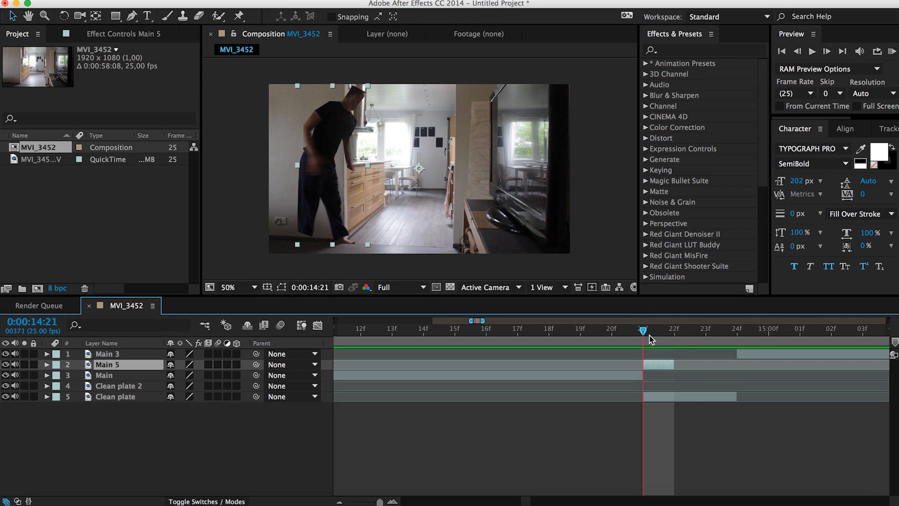
left_click(668, 50)
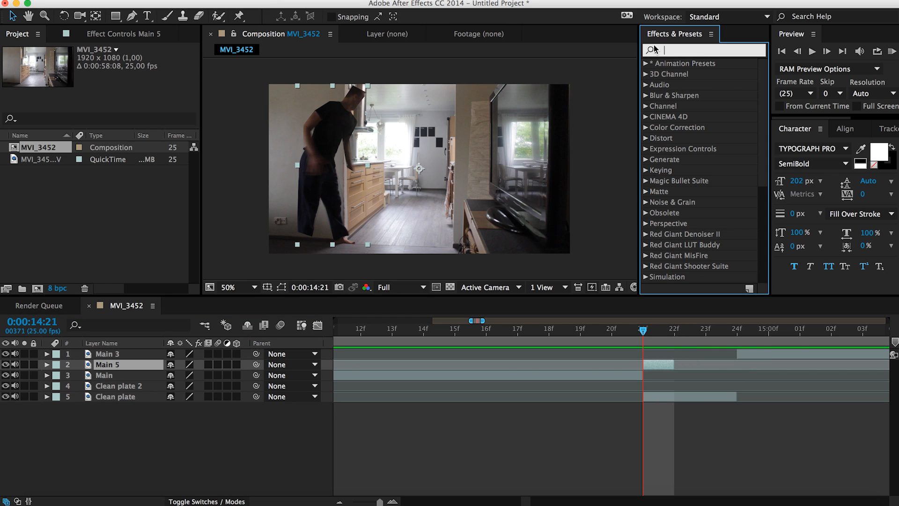
type("direct")
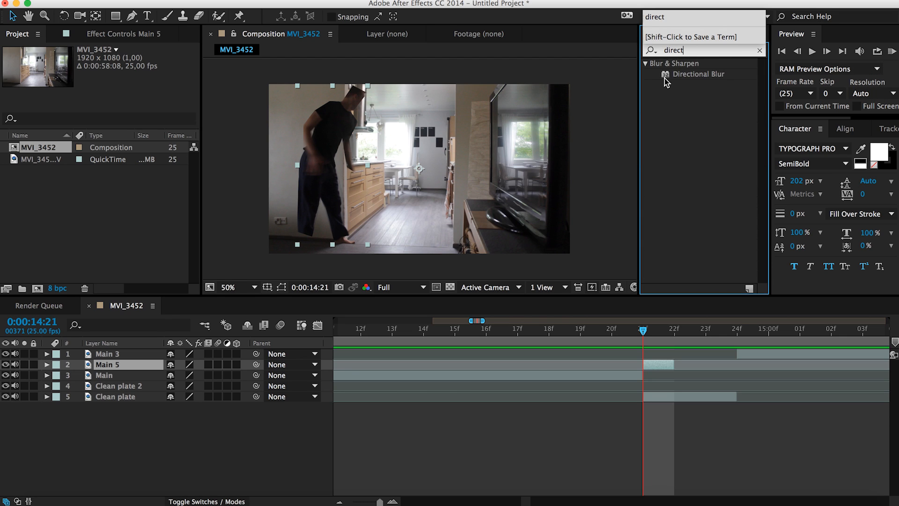
left_click_drag(664, 75, 653, 369)
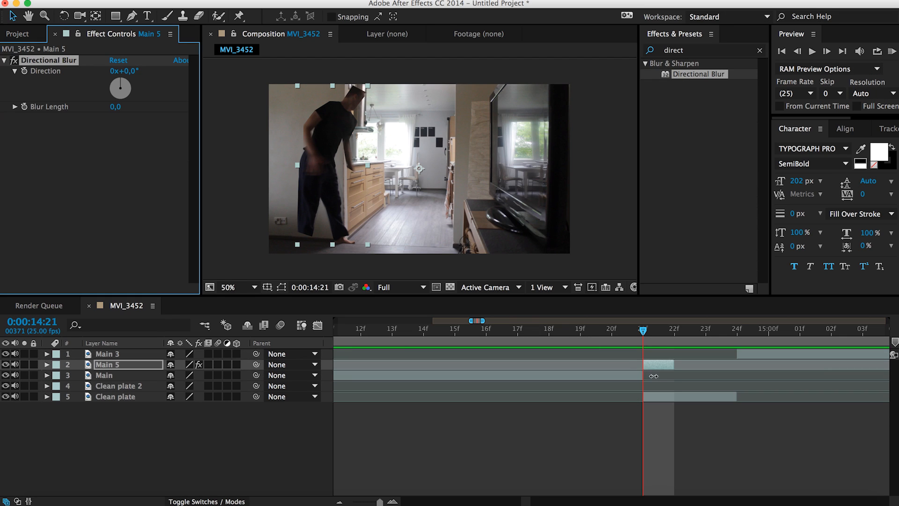
left_click(135, 71)
type("95")
key("Return")
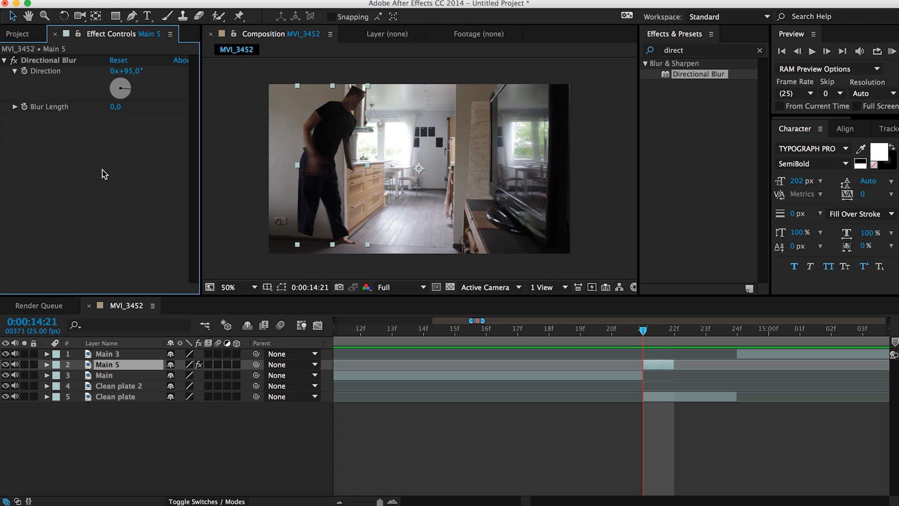
- Set the Blur Length on Main 5 to 250, and increase it to 346.2 for a stronger smear
left_click(115, 108)
type("250")
key("Return")
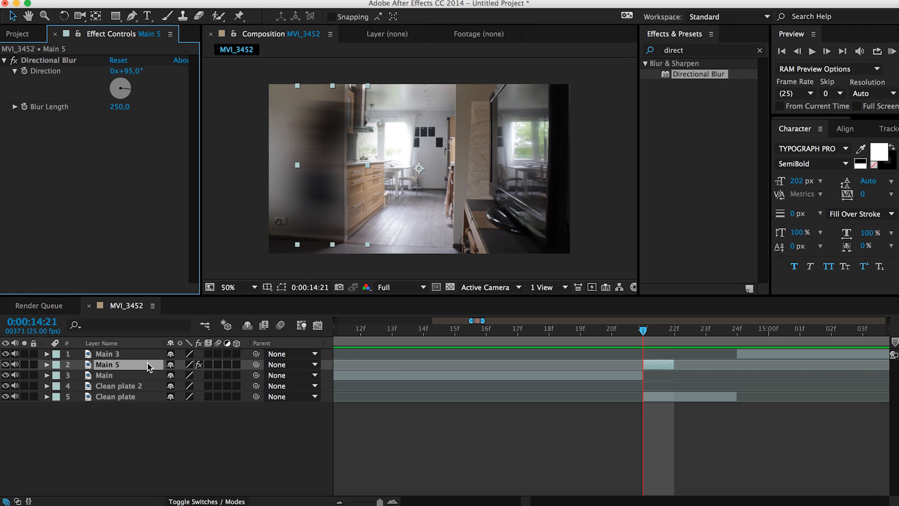
left_click_drag(118, 107, 178, 107)
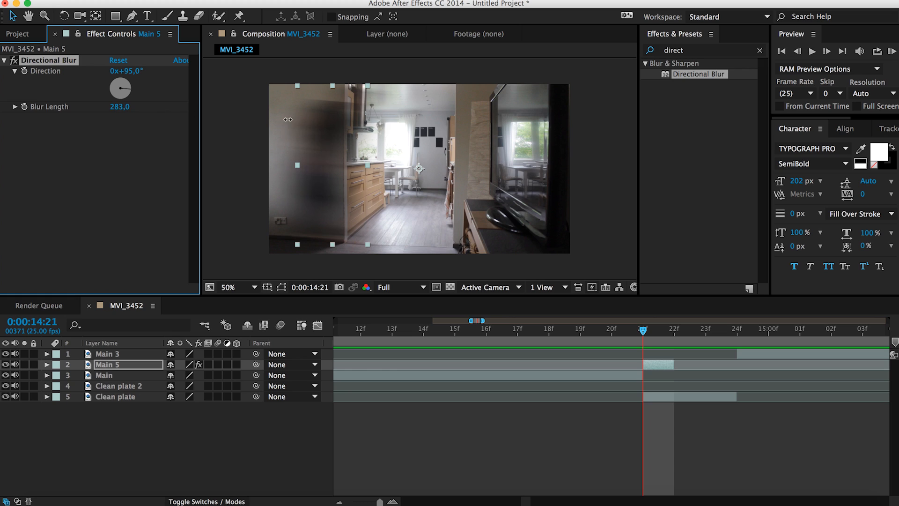
left_click_drag(245, 125, 806, 163)
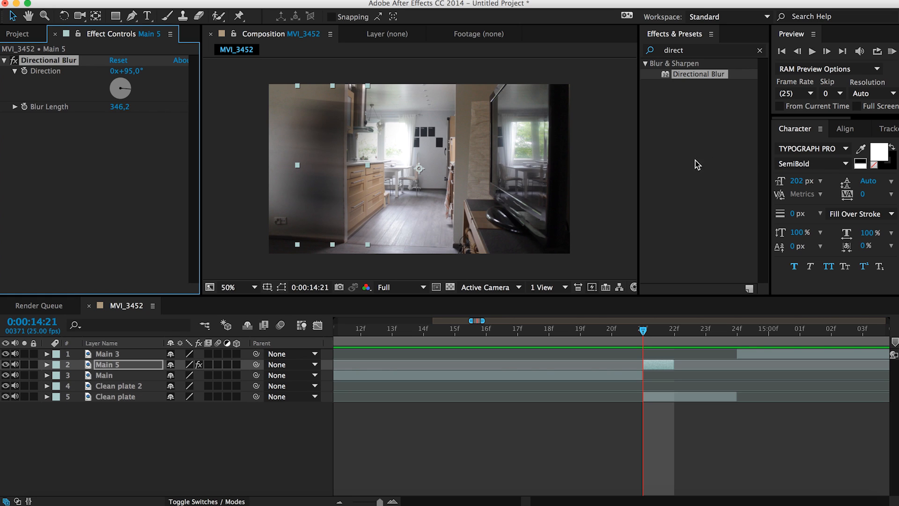
left_click(240, 398)
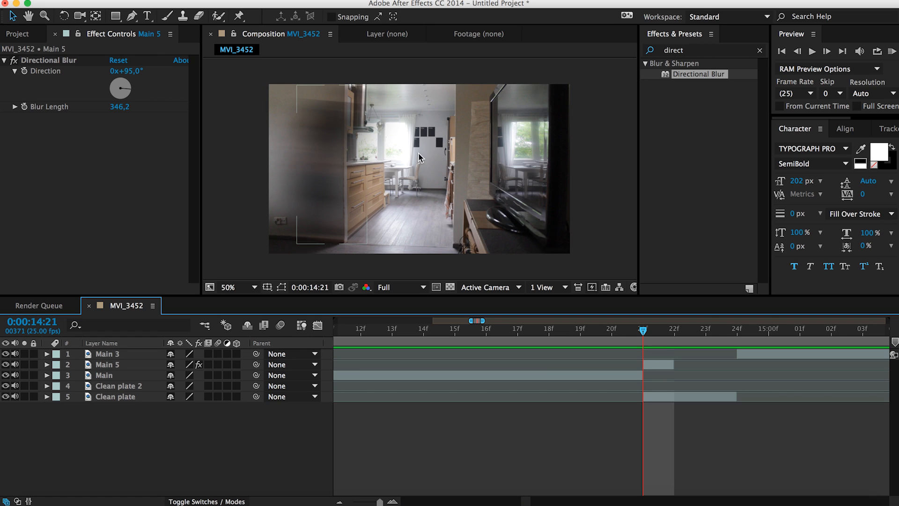
- Make Main 5 a 3D layer and set its Y Rotation to −36°
left_click(131, 363)
left_click(237, 365)
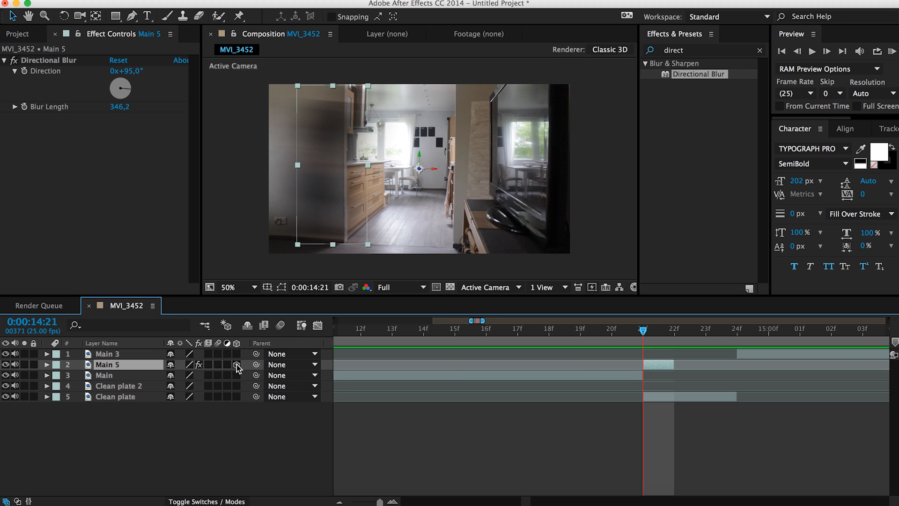
key("r")
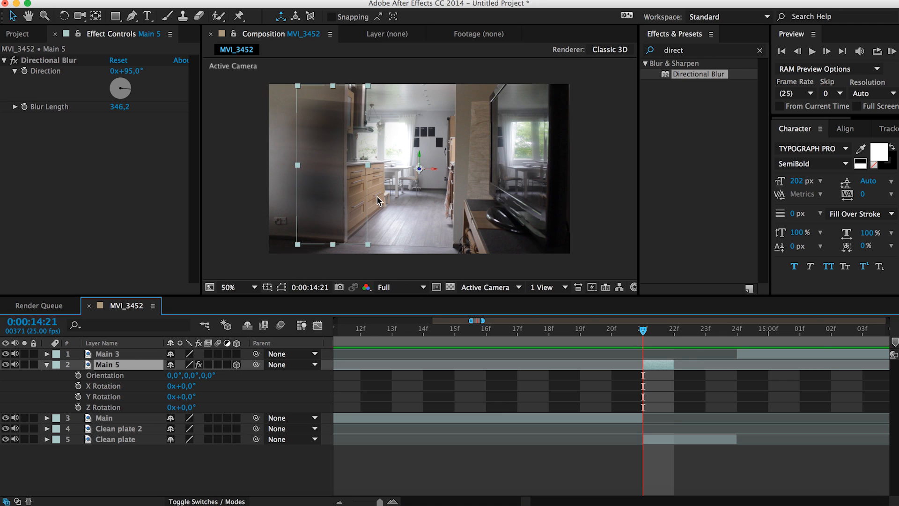
left_click_drag(186, 403, 165, 401)
key("Return")
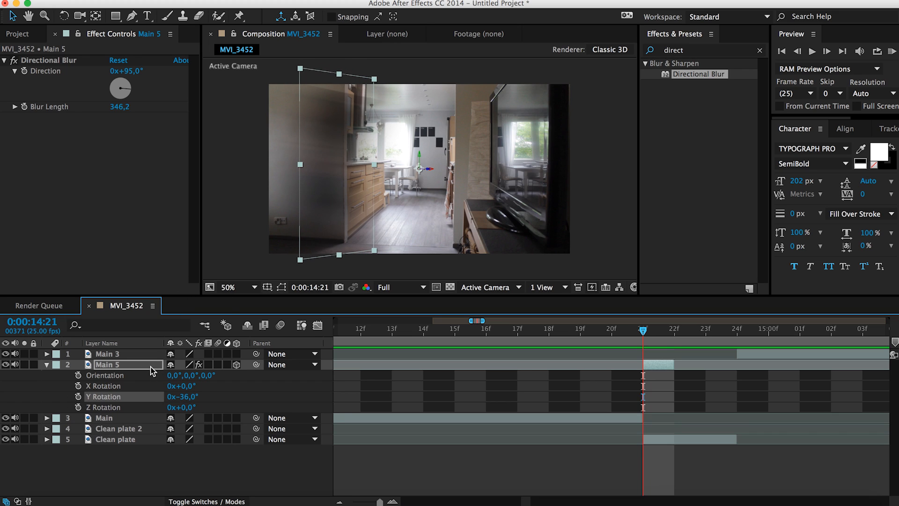
- Reposition the blurred Main 5 layer in depth and sideways, to Position 1060, 601, 734
key("p")
left_click_drag(213, 377, 241, 386)
left_click_drag(176, 375, 235, 378)
left_click(238, 457)
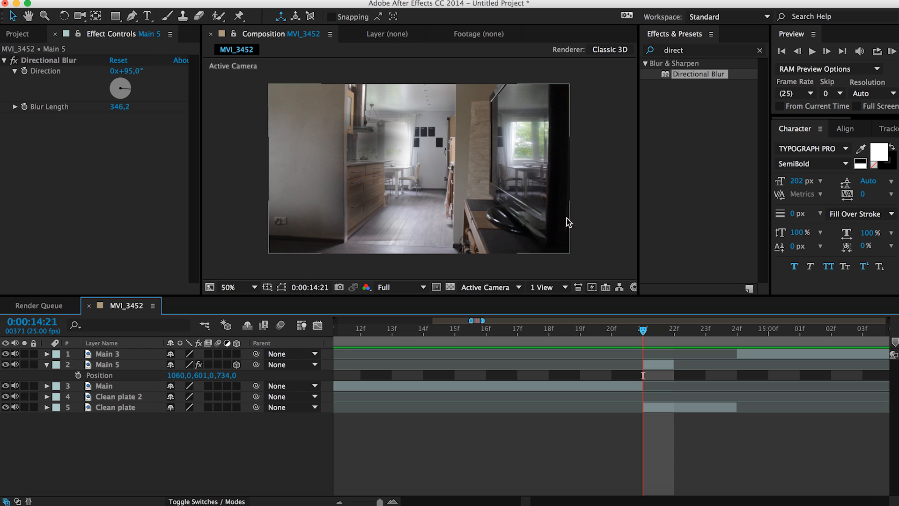
- Duplicate the single-frame Main 5 layer and place the copy at 0:00:14:23, just before Main 3 begins
left_click_drag(644, 332, 705, 330)
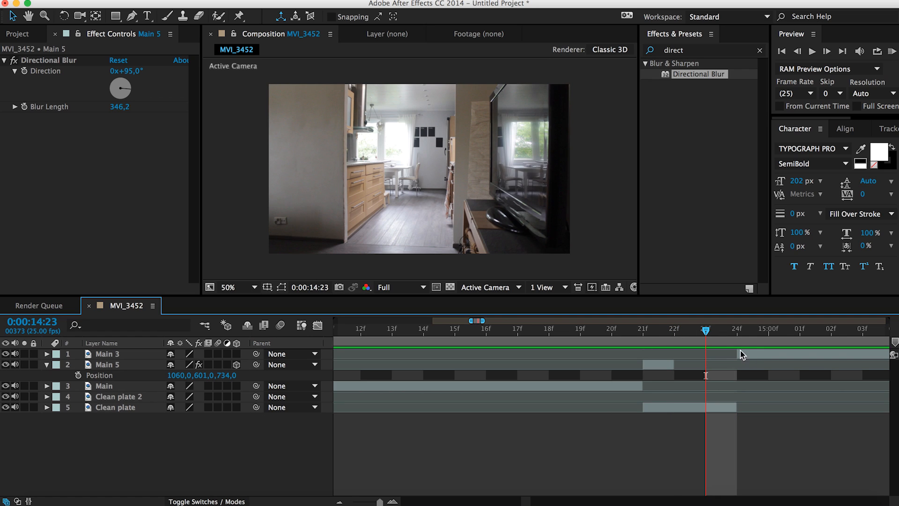
left_click(657, 365)
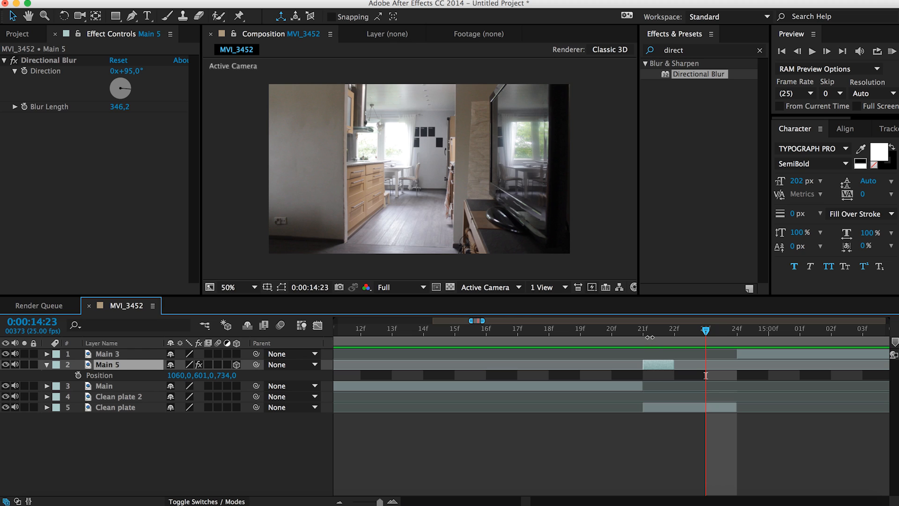
key("i")
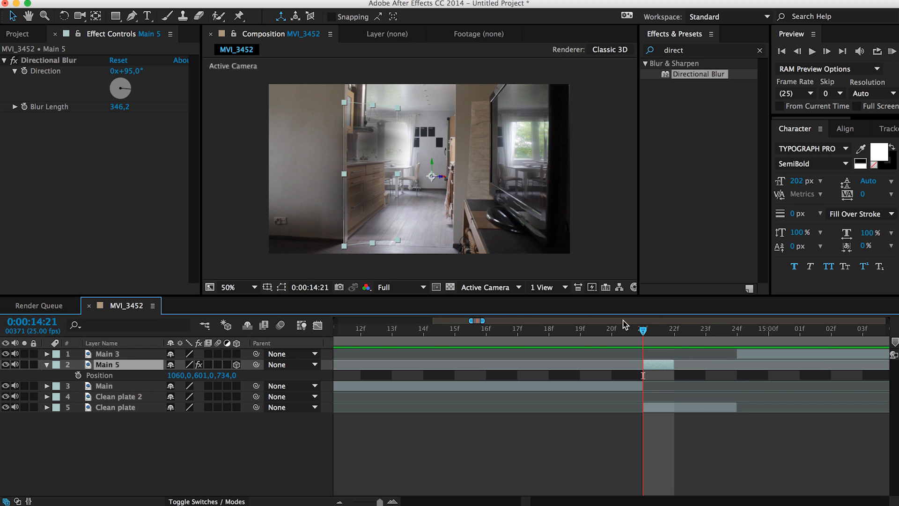
key("super+d")
left_click_drag(659, 364, 718, 370)
left_click(708, 337)
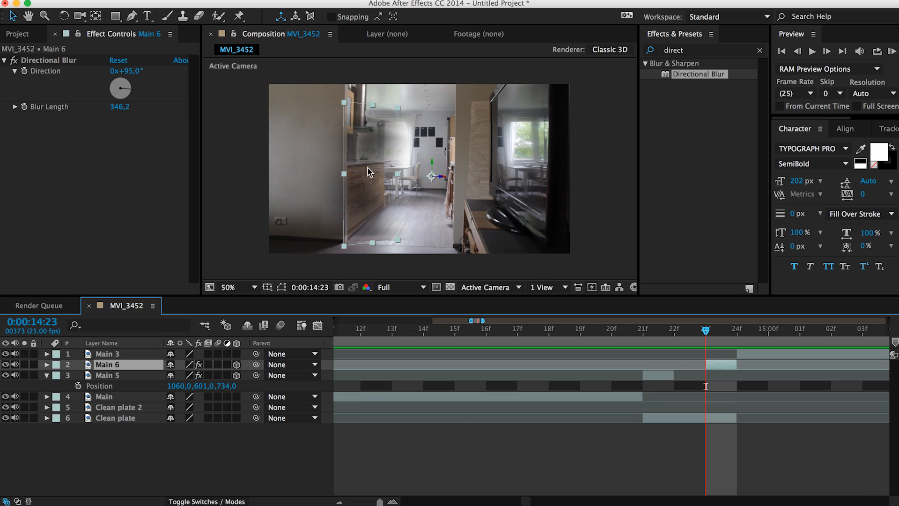
- Push the Main 6 layer deeper into the kitchen along Z and shift it sideways to X Position 1189
left_click_drag(228, 386, 332, 380)
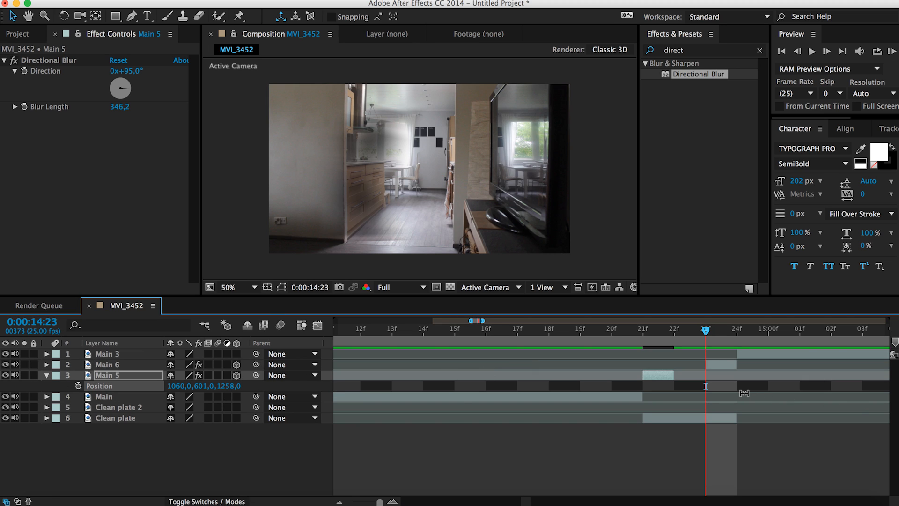
key("super+z")
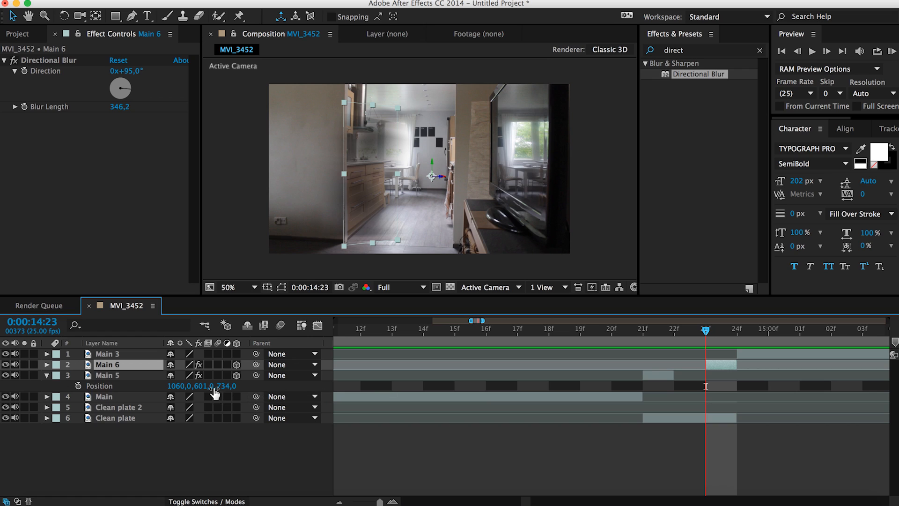
key("p")
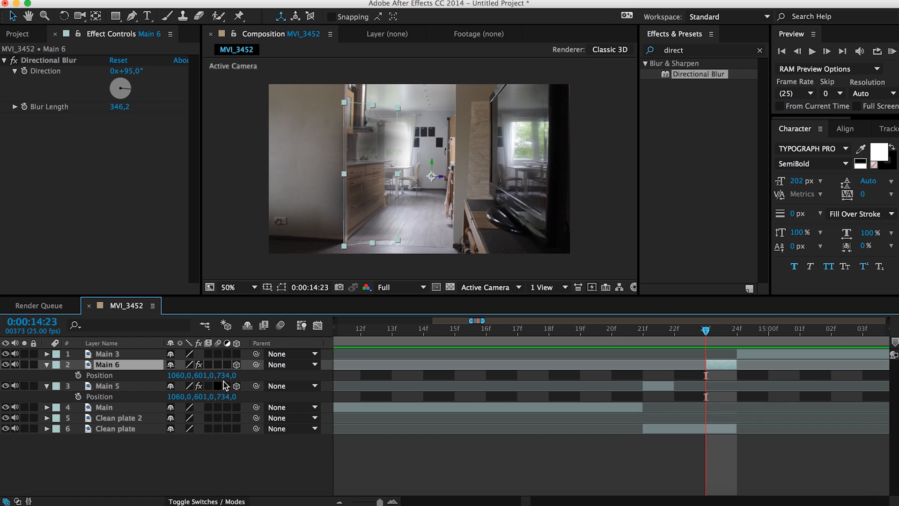
left_click(47, 385)
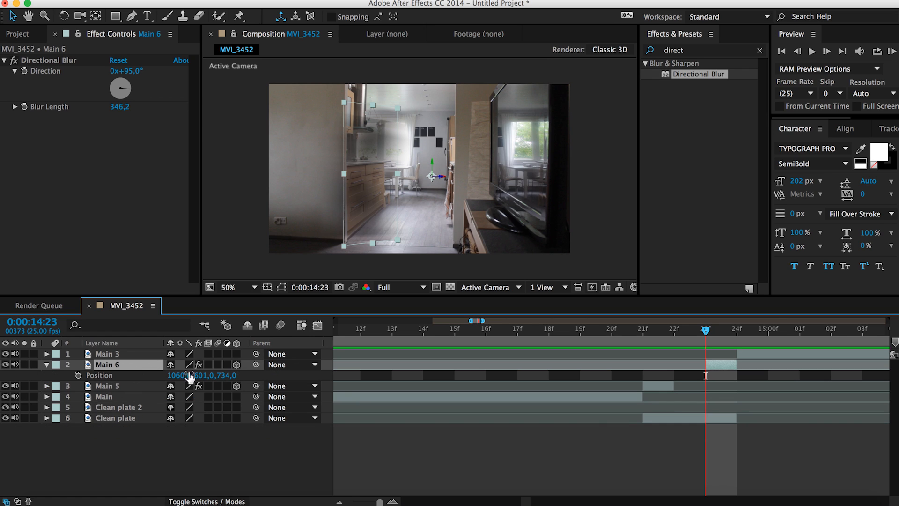
left_click_drag(231, 381, 299, 382)
left_click_drag(231, 382, 262, 381)
left_click_drag(177, 377, 261, 380)
- Adjust the Y Rotation of Main 6 to −37°
key("r")
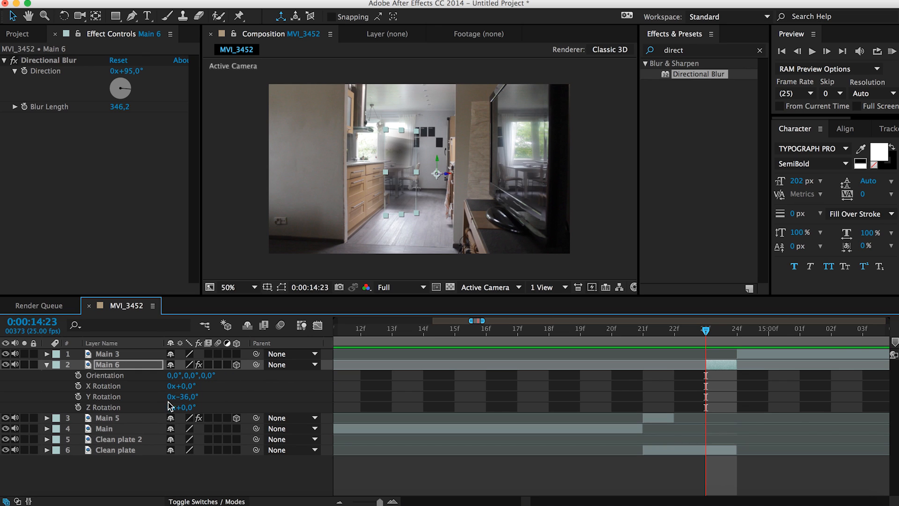
mouse_move(181, 396)
left_mouse_down()
mouse_move(193, 396)
mouse_move(169, 397)
left_mouse_up()
left_click(161, 461)
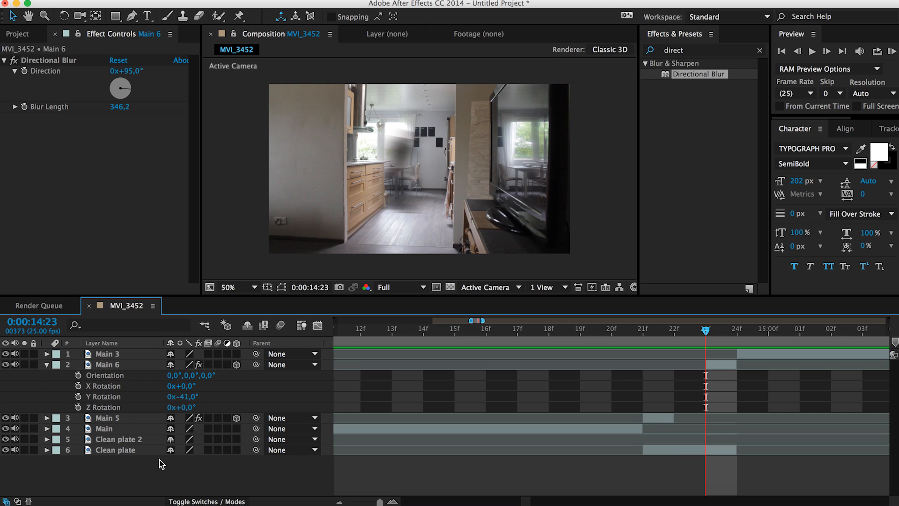
mouse_move(187, 397)
left_mouse_down()
mouse_move(236, 399)
mouse_move(200, 403)
left_mouse_up()
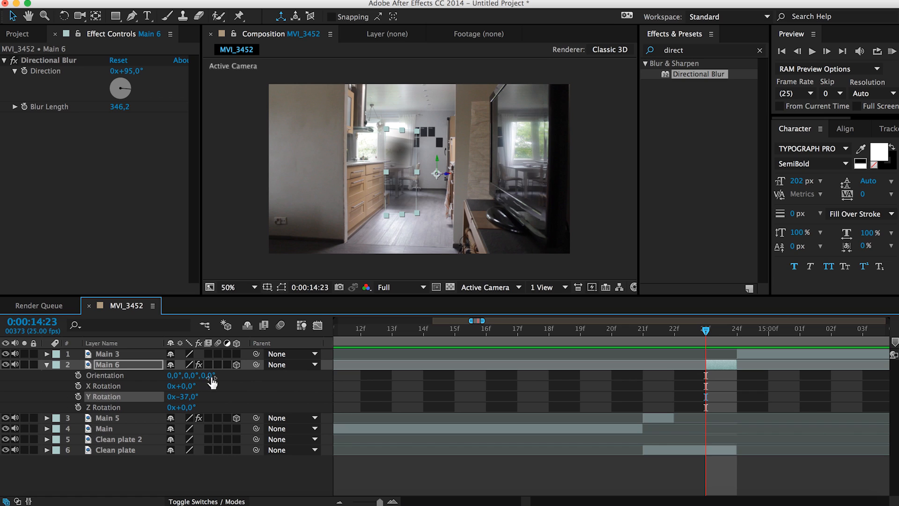
- Refine the depth and sideways placement of Main 6 to Position 1261, 601, 3012
key("p")
left_click_drag(229, 375, 416, 371)
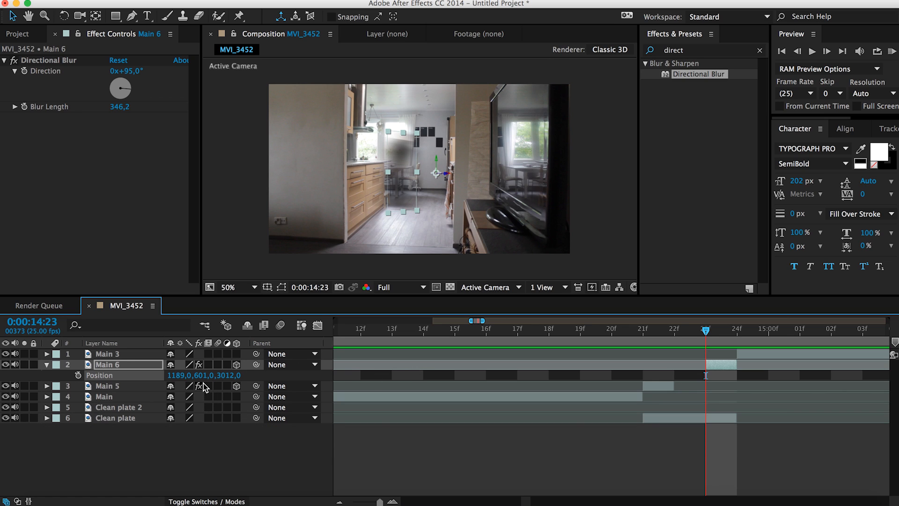
left_click_drag(181, 376, 225, 375)
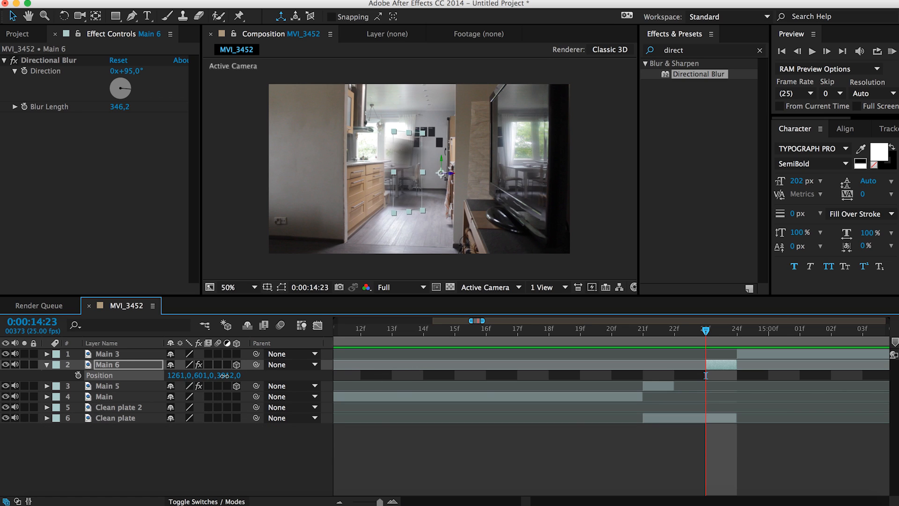
left_click(187, 437)
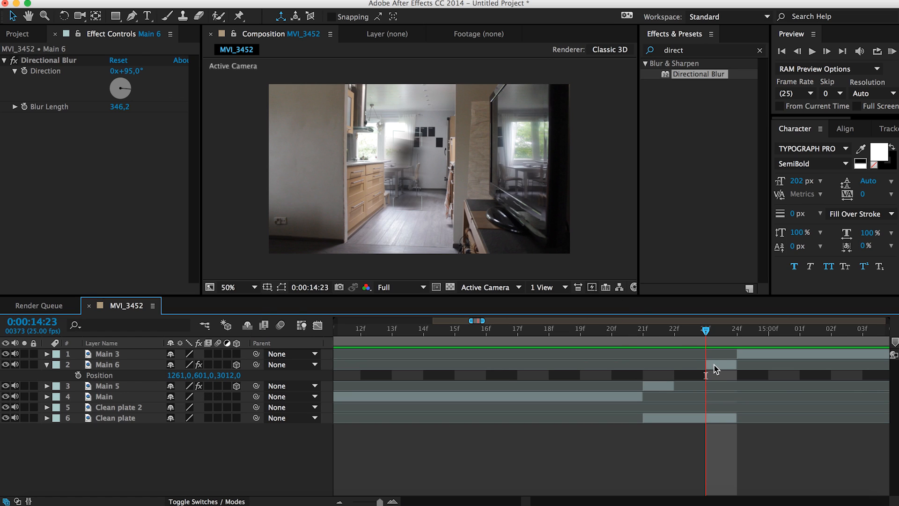
- Increase the Blur Length on Main 6 to 362 and lower the layer's Opacity to 63%
left_click(712, 364)
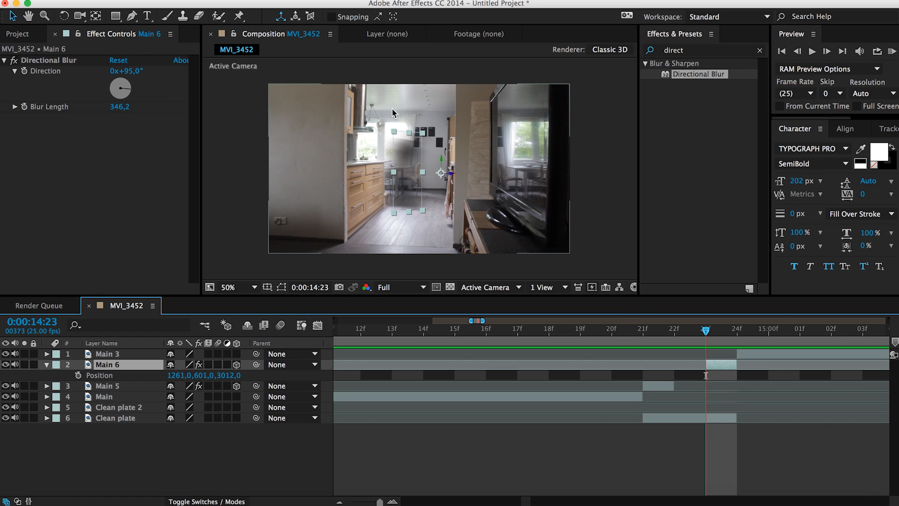
left_click_drag(113, 113, 138, 107)
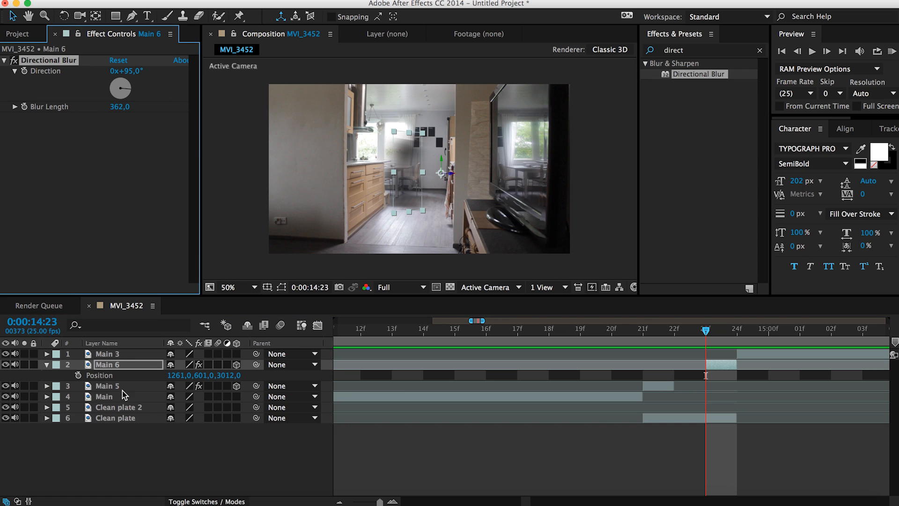
key("t")
left_click_drag(174, 375, 154, 378)
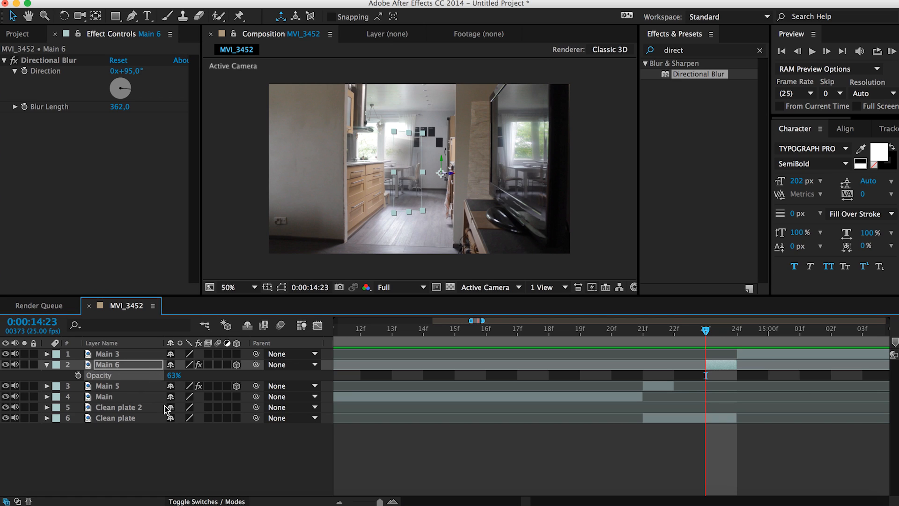
- Set the Directional Blur Direction on Main 6 to 90°
left_click_drag(133, 75, 124, 71)
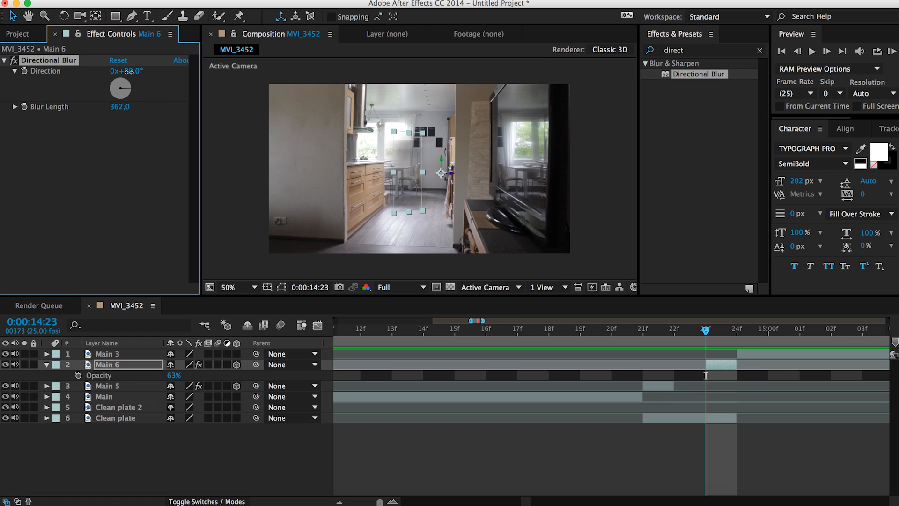
left_click(133, 73)
type("90")
key("Return")
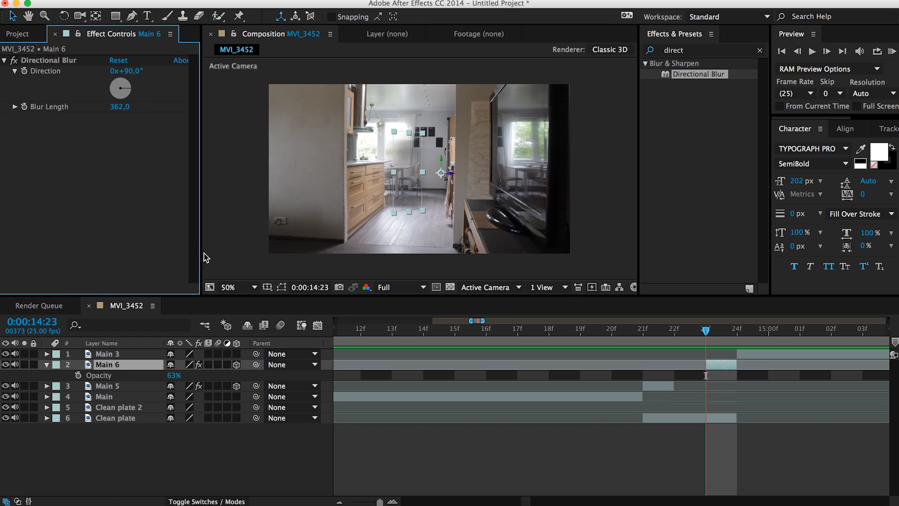
- Compare the frames at 0:00:14:21 and 0:00:14:23, and nudge Main 6 slightly right and up in the composition
left_click(643, 331)
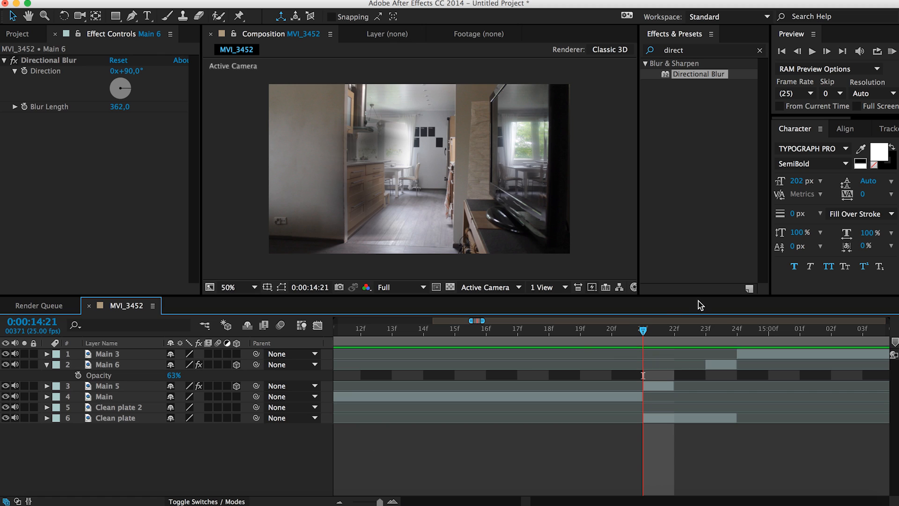
left_click_drag(628, 330, 706, 330)
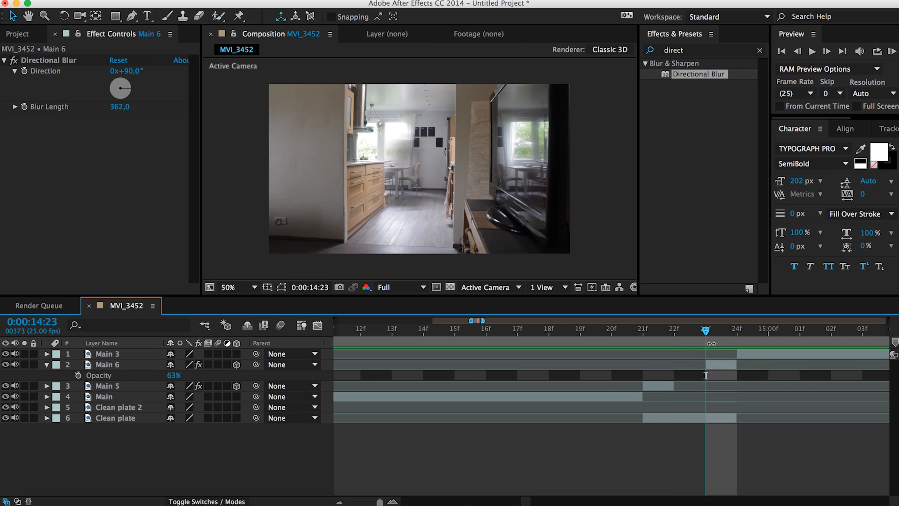
left_click(721, 364)
left_click(410, 156)
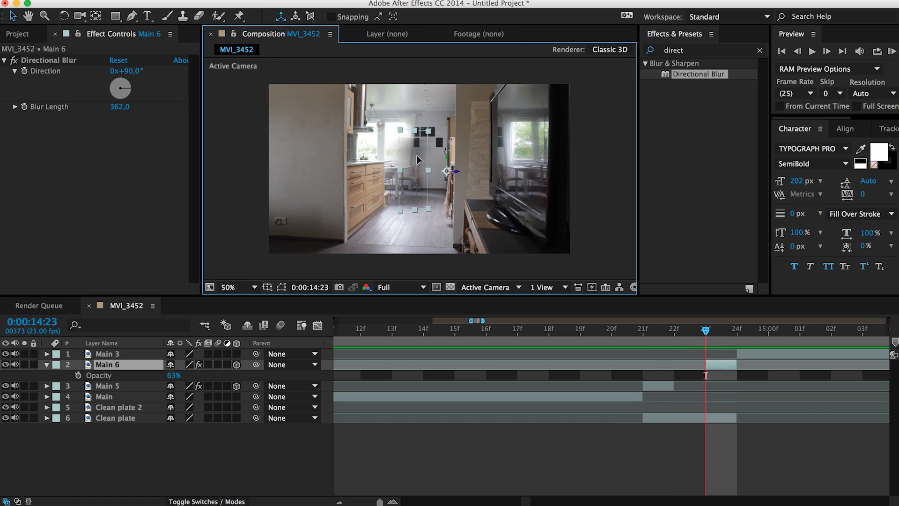
left_click(598, 378)
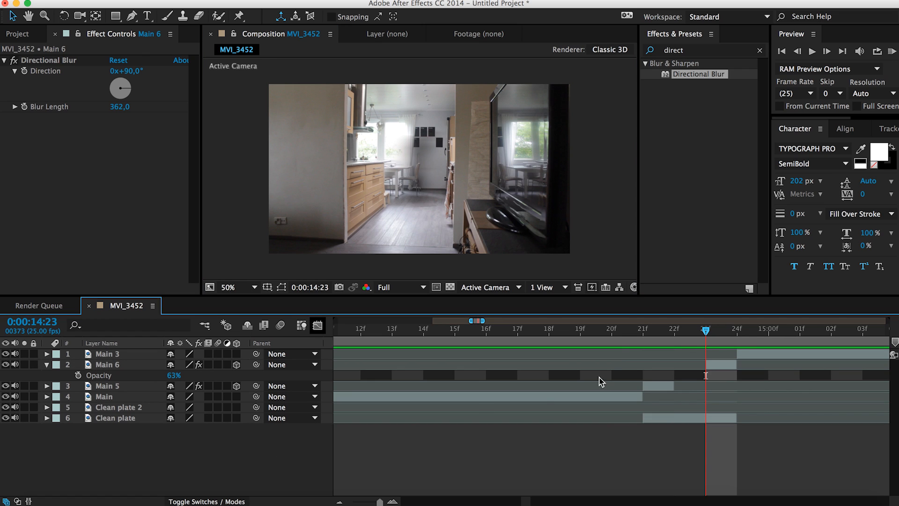
- Play back the first teleport repeatedly from around 0:00:14:03 to check the blurred transition to the far end of the kitchen
left_click(626, 331)
key("space")
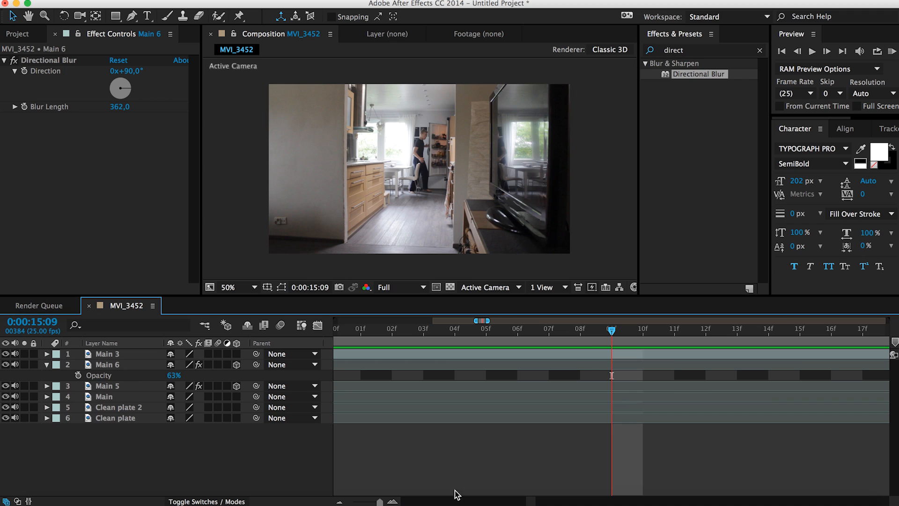
left_click_drag(380, 499, 368, 501)
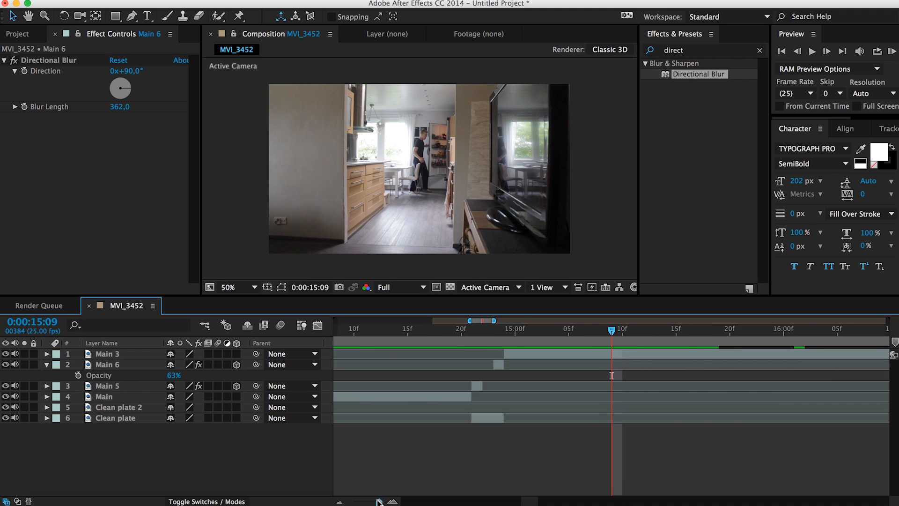
left_click(595, 330)
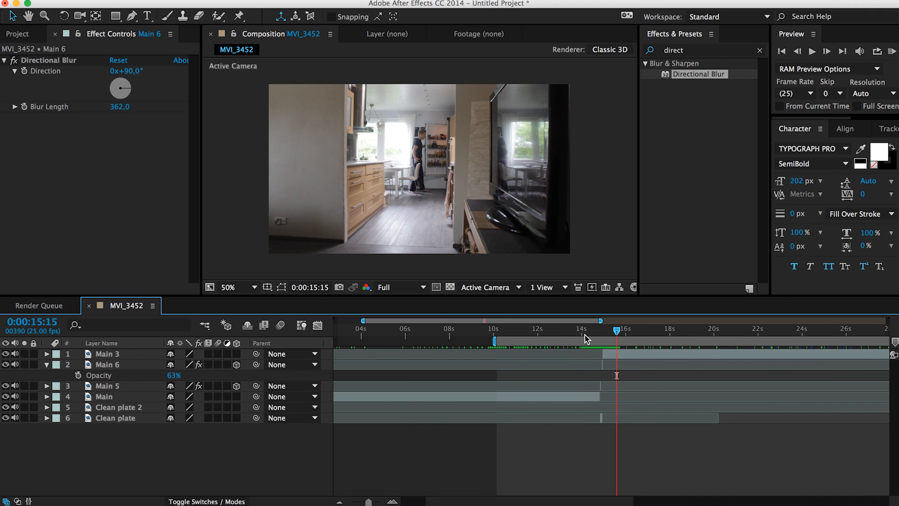
left_click(585, 331)
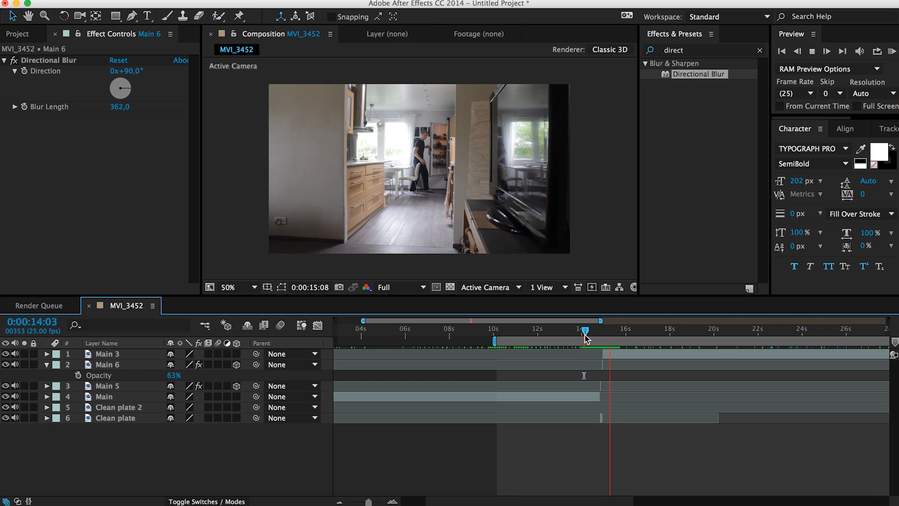
left_click(588, 331)
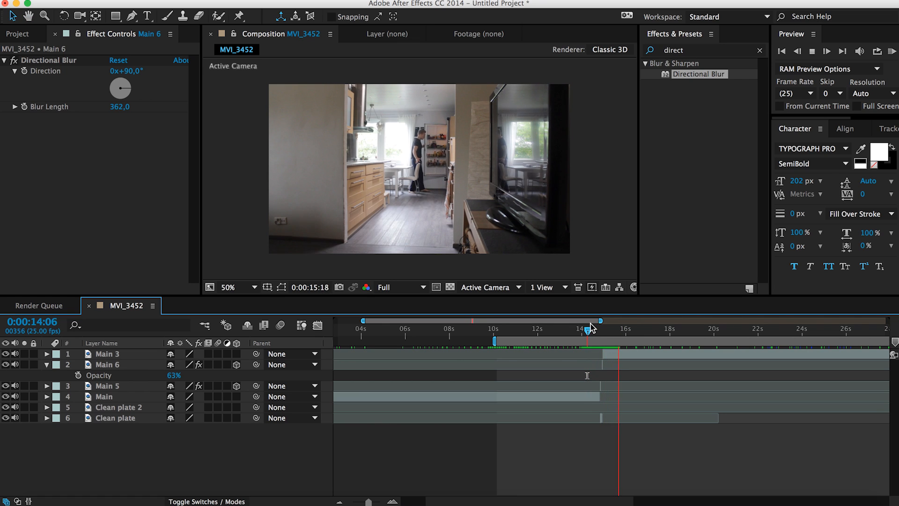
key("space")
left_click(589, 333)
left_click(594, 333)
left_click(595, 333)
left_click_drag(595, 338, 475, 369)
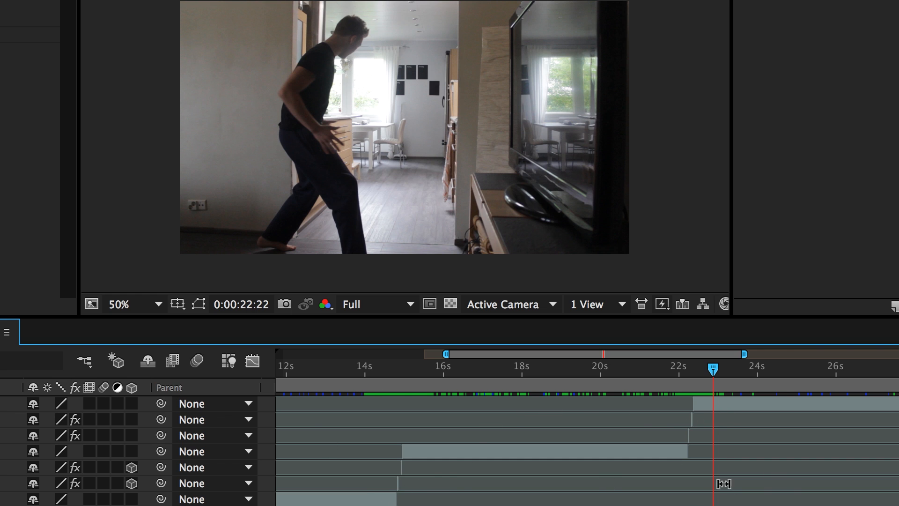
- Play back the second teleport around 22 seconds repeatedly to check the jump from the far end to the foreground
left_click(659, 374)
key("space")
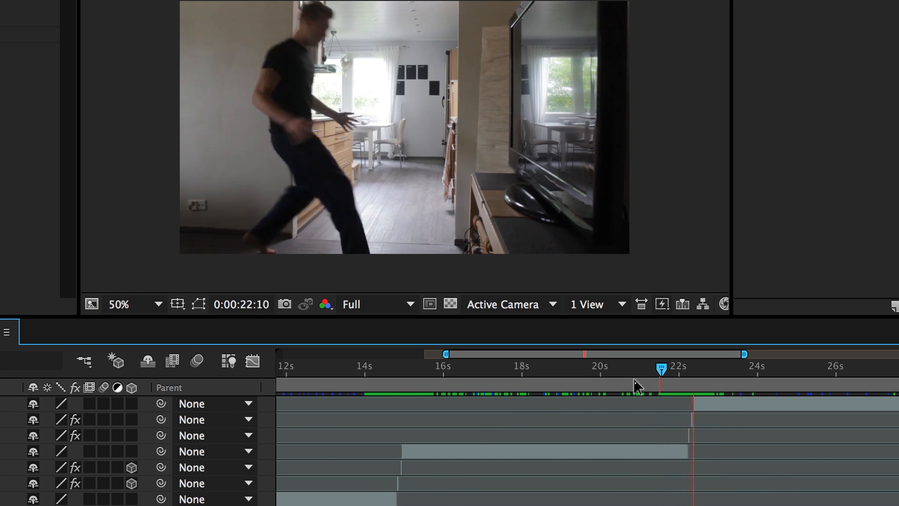
left_click(668, 370)
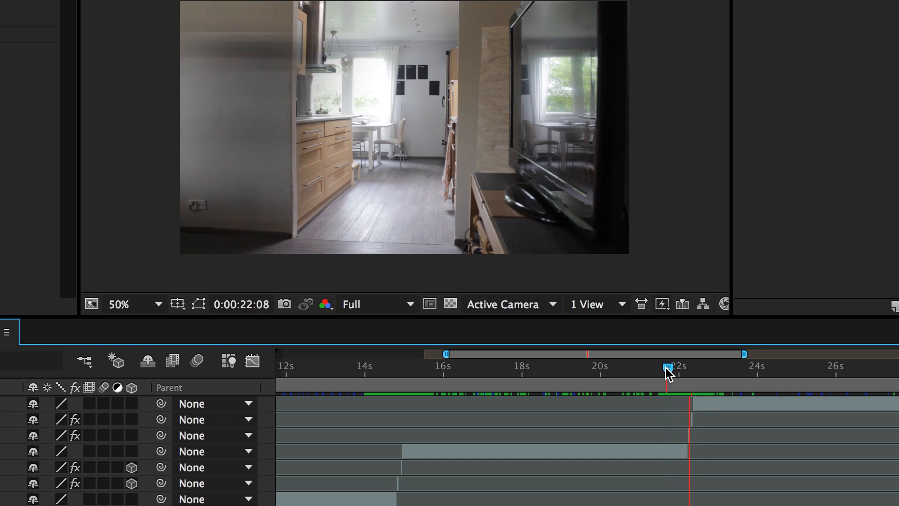
left_click(665, 372)
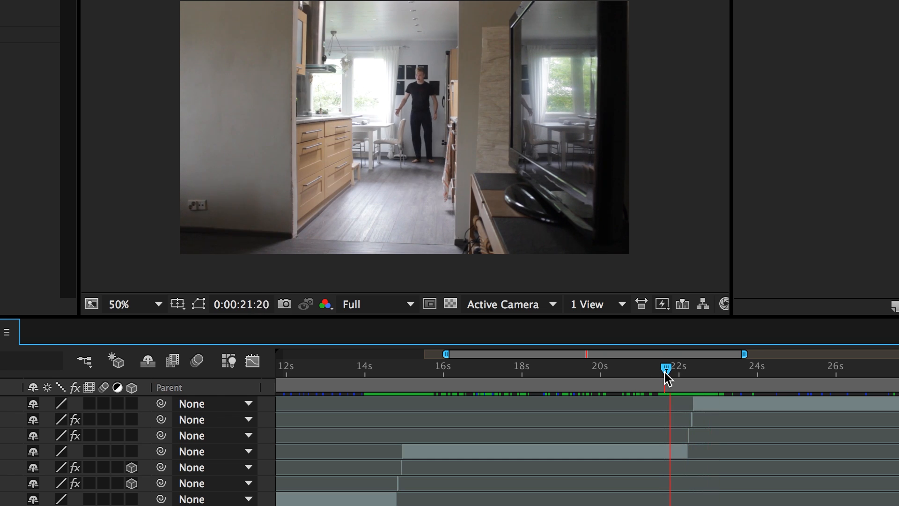
key("space")
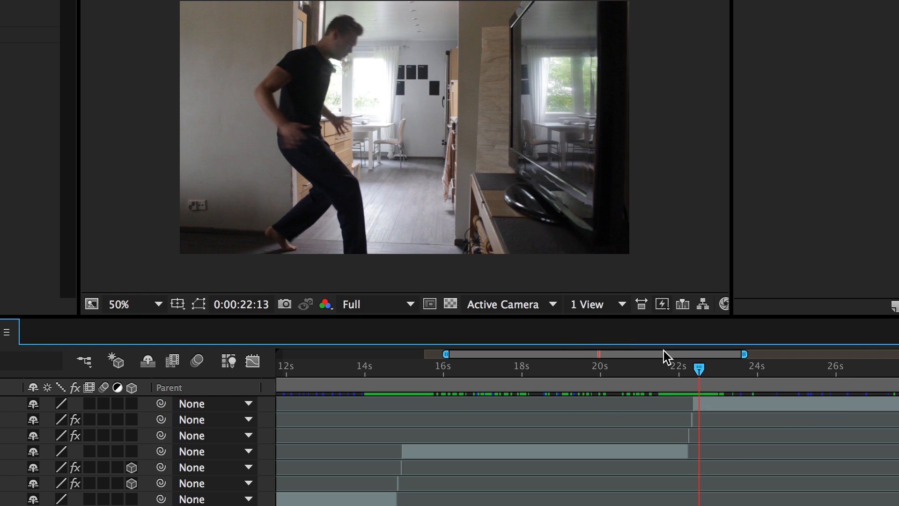
left_click(674, 370)
key("space")
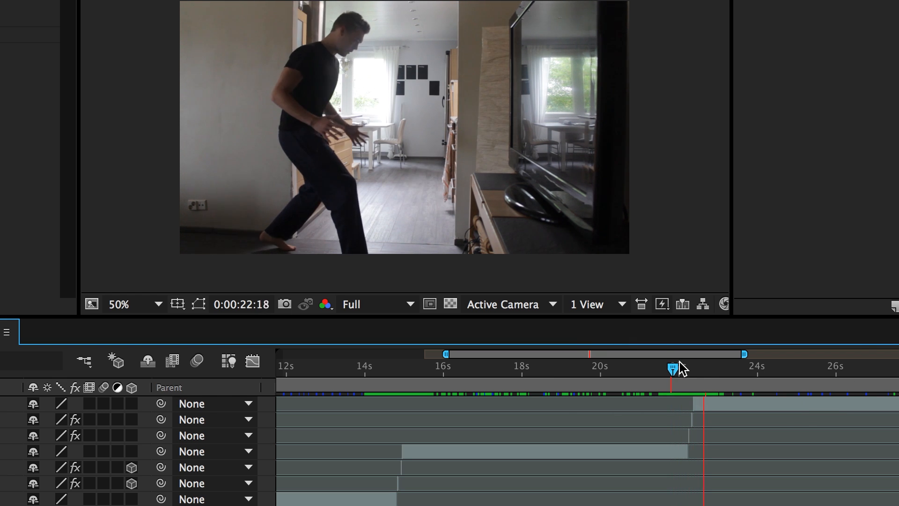
key("space")
key("space")
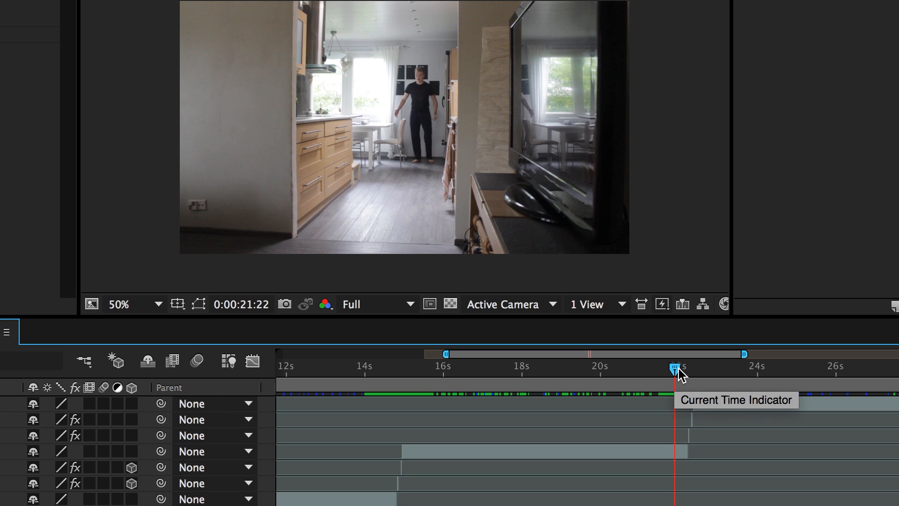
key("space")
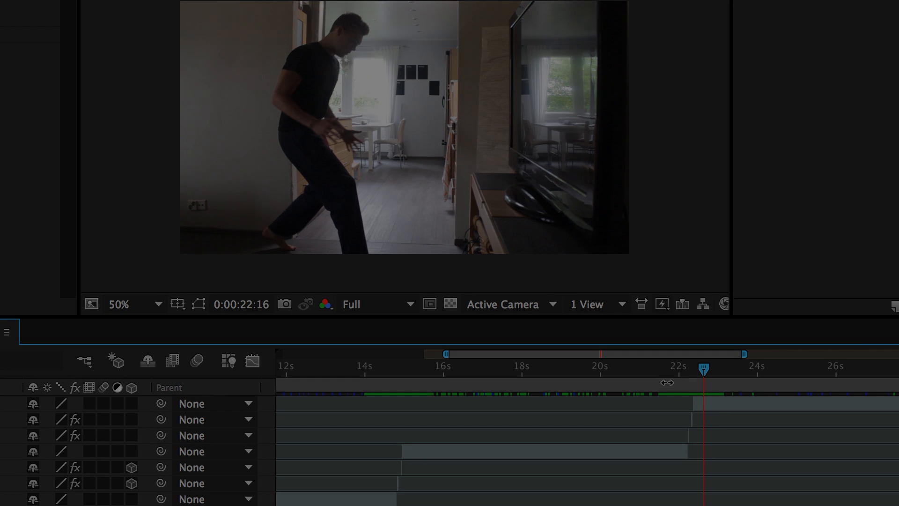
left_click(672, 373)
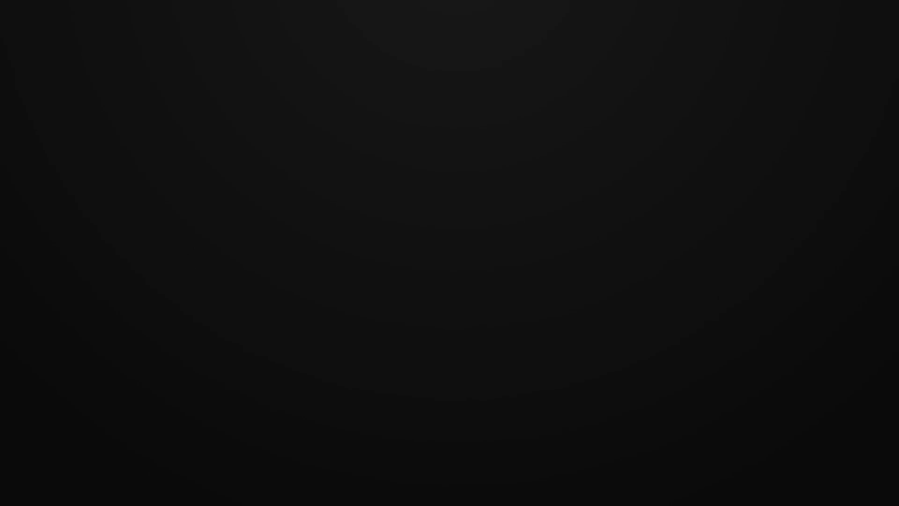